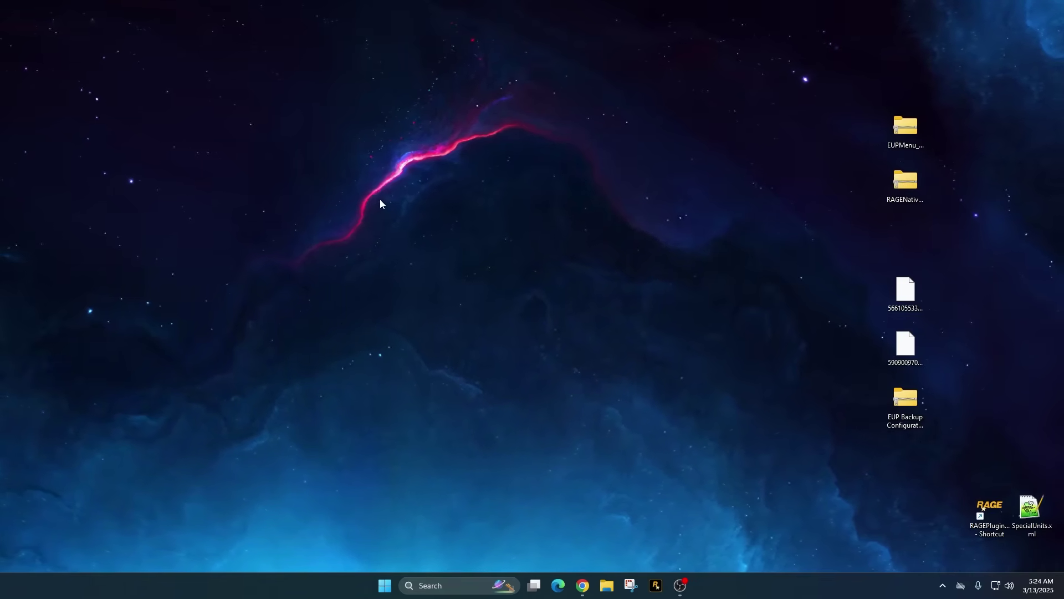
# Review the browser download pages for EUP Menu, RAGENativeUI, EUP Law & Order, EUP Serve & Rescue and EUP Backup Configurations
pyautogui.click(582, 585)
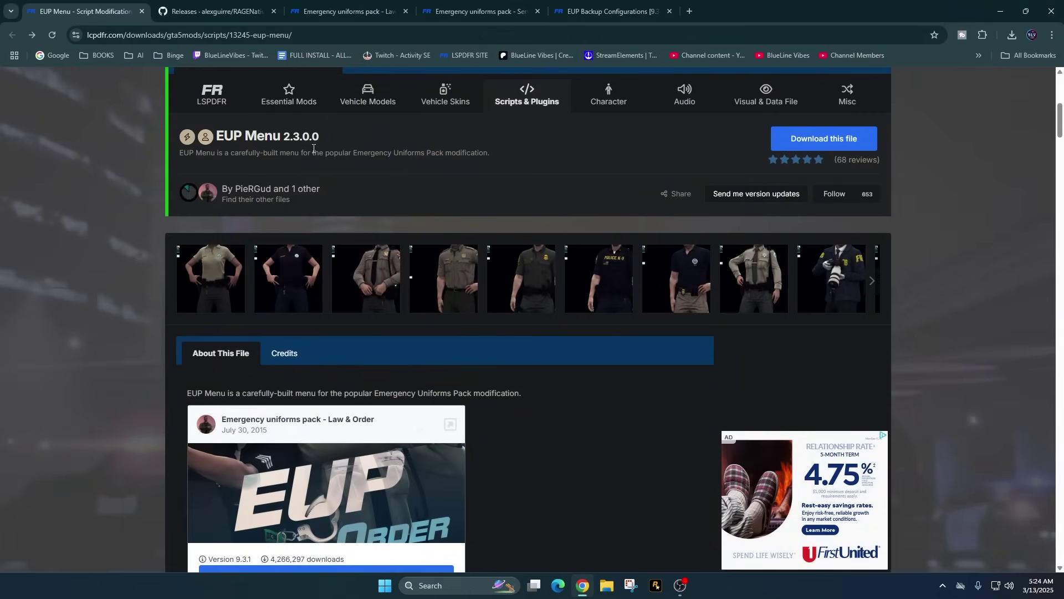
pyautogui.hotkey('ctrl', 'Tab')
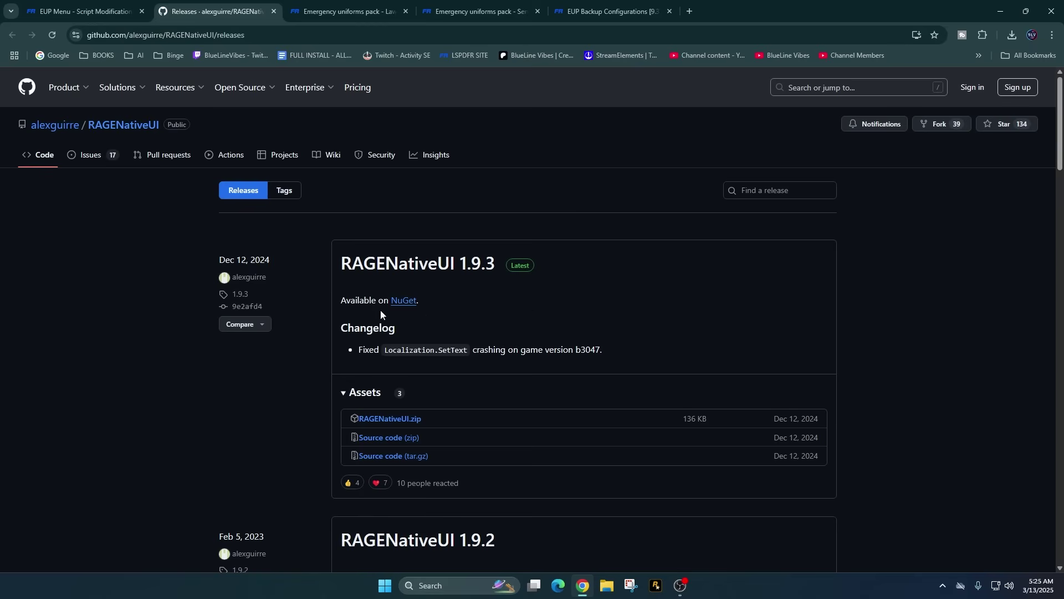
pyautogui.hotkey('ctrl', 'Tab')
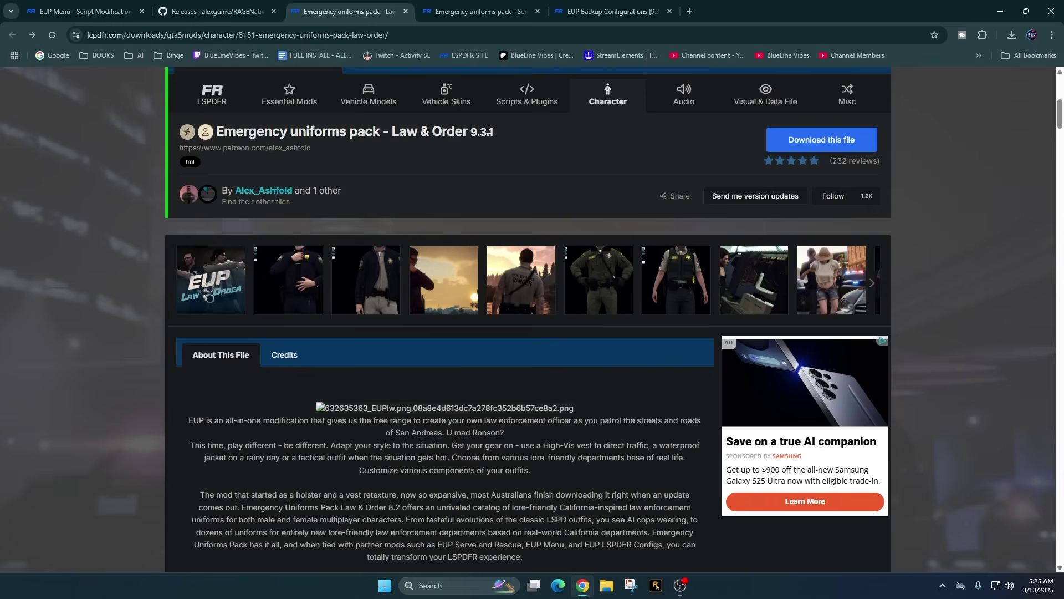
pyautogui.hotkey('ctrl', 'Tab')
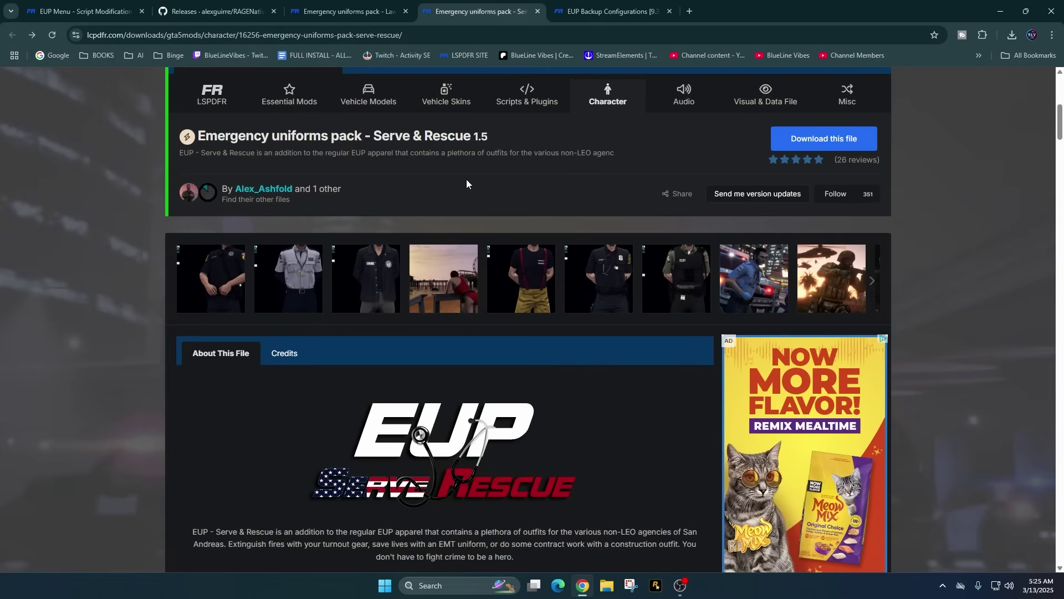
pyautogui.click(610, 15)
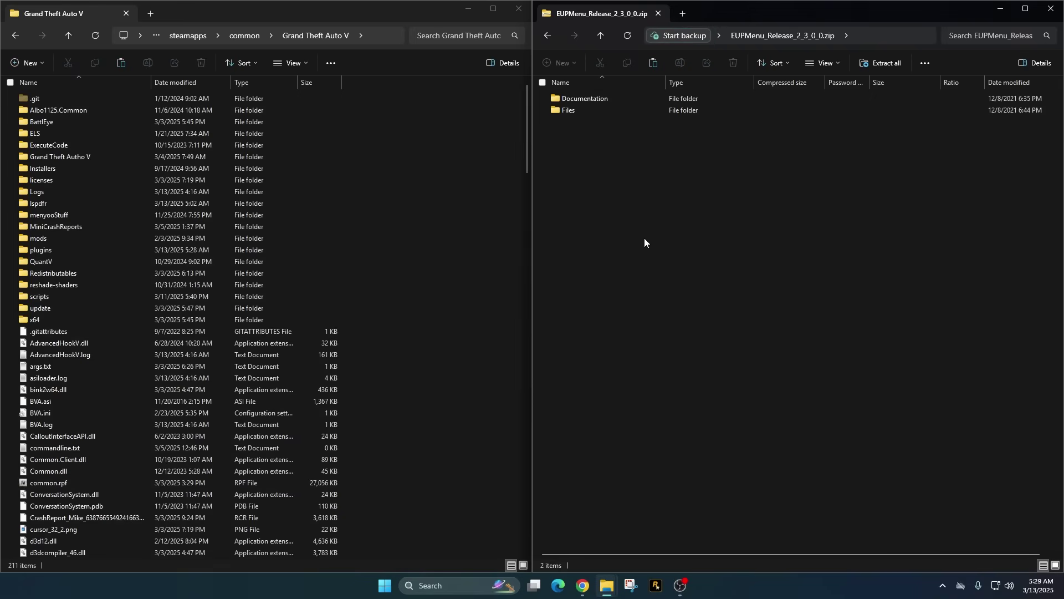
# Copy the Plugins folder from Files in EUPMenu_Release_2_3_0_0.zip into the Grand Theft Auto V folder, and close the archive
pyautogui.doubleClick(576, 110)
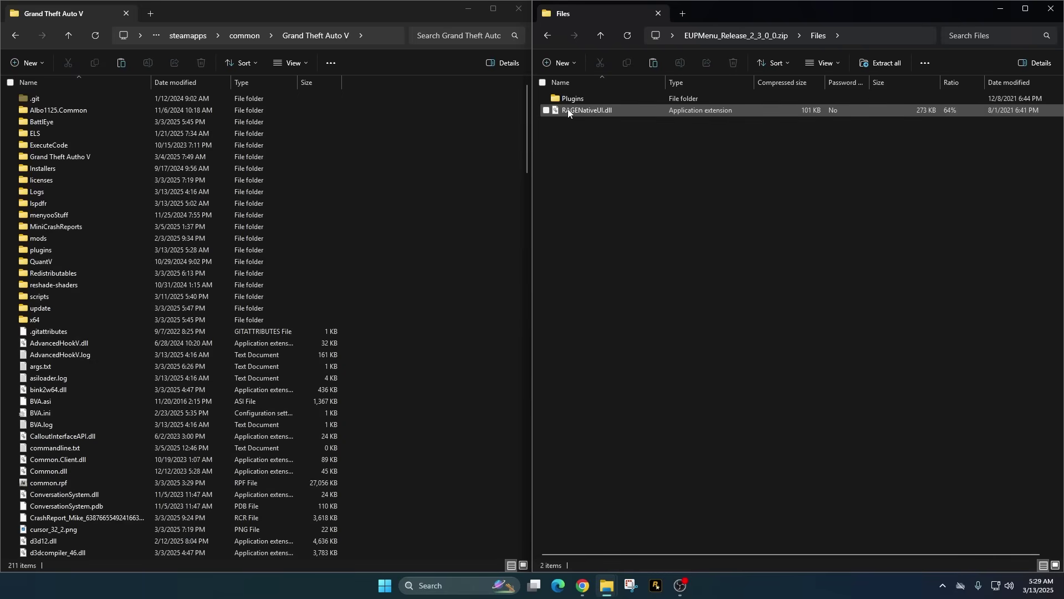
pyautogui.moveTo(571, 99); pyautogui.dragTo(417, 436)
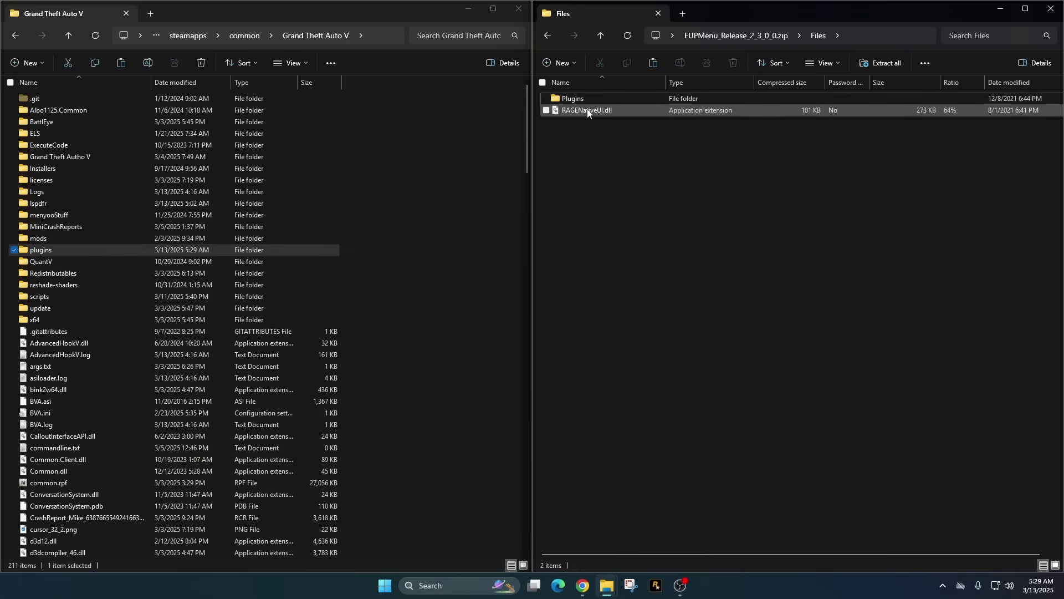
pyautogui.click(1051, 8)
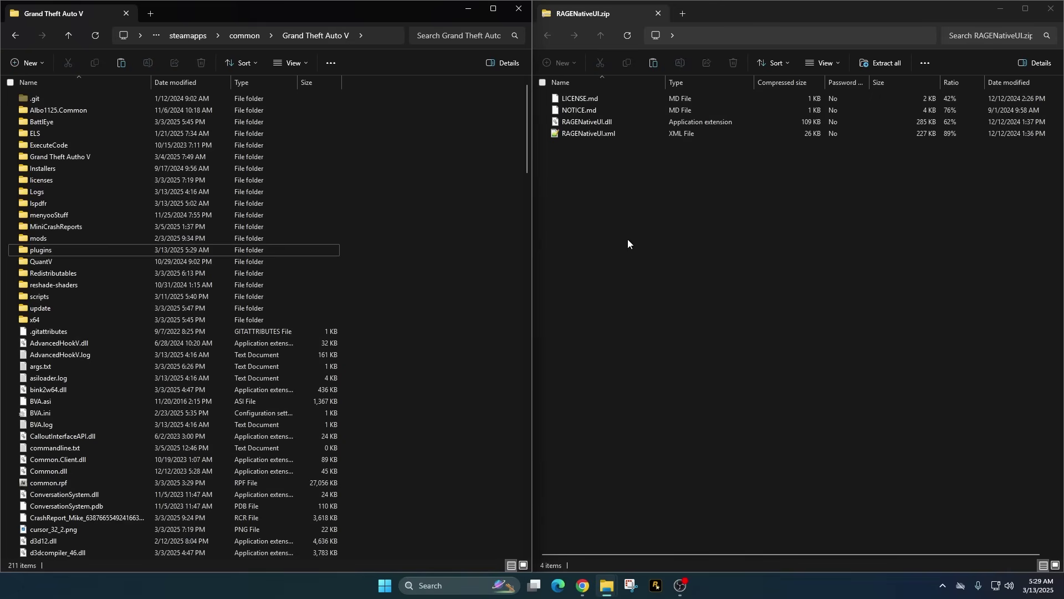
# Copy RAGENativeUI.dll and RAGENativeUI.xml from RAGENativeUI.zip into the Grand Theft Auto V folder, replacing the existing files
pyautogui.moveTo(642, 196); pyautogui.dragTo(424, 432)
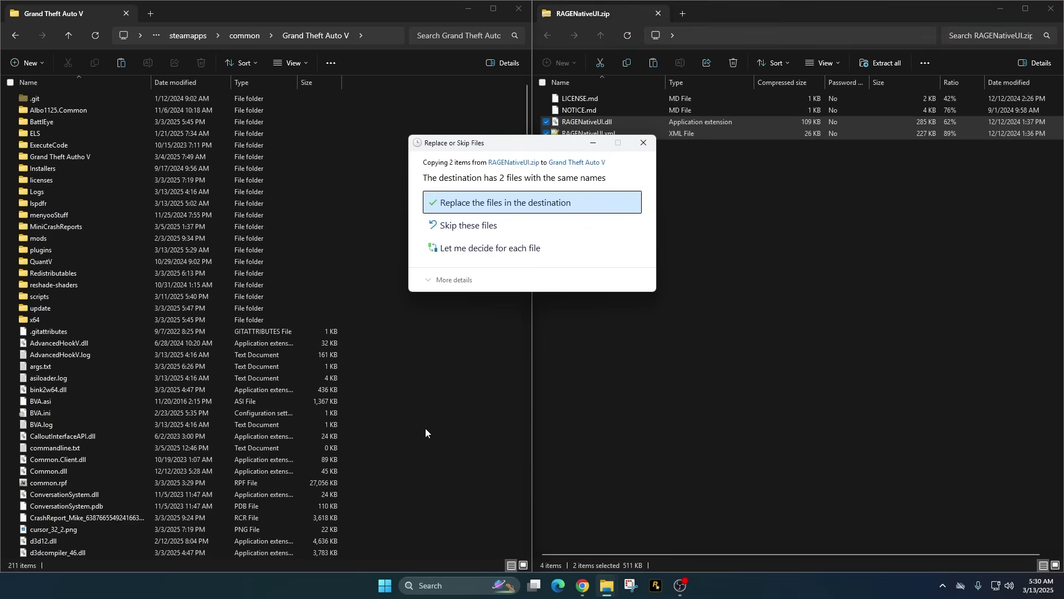
pyautogui.click(462, 206)
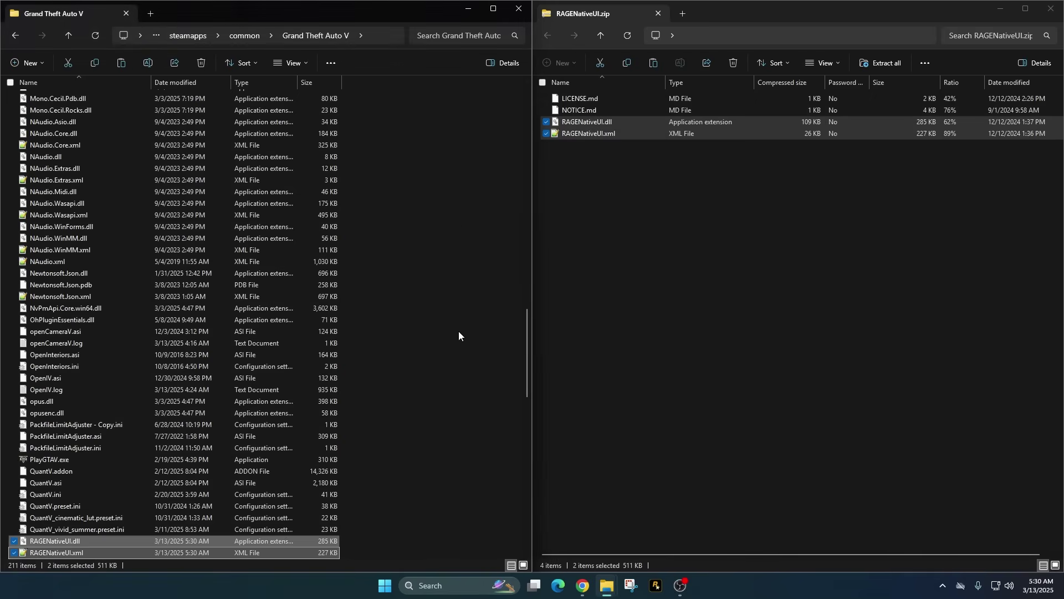
pyautogui.click(677, 220)
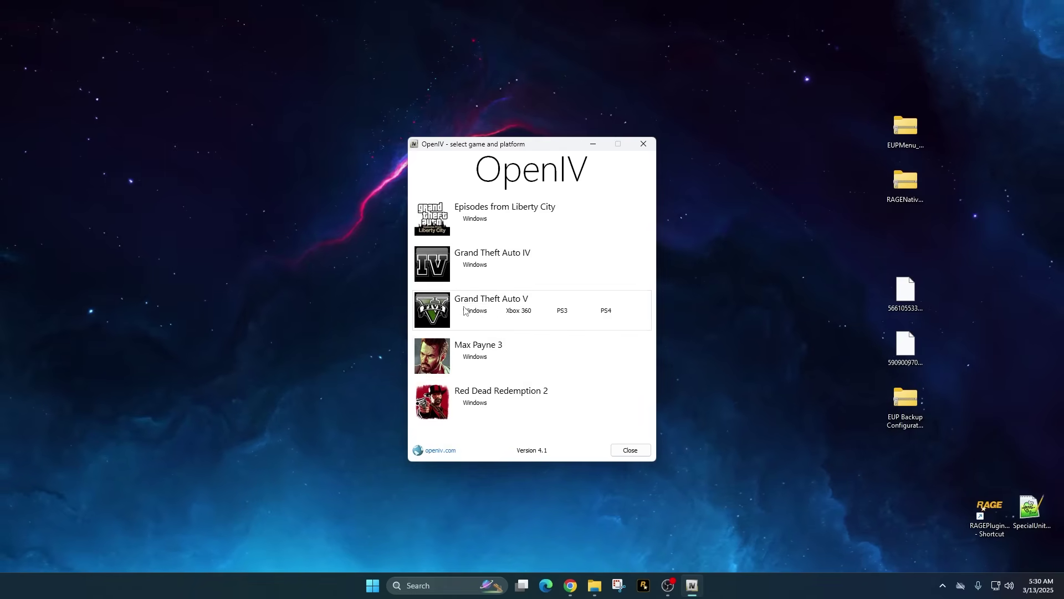
# Load the Windows version of Grand Theft Auto V in OpenIV and enable edit mode with the window beside the desktop files
pyautogui.click(477, 315)
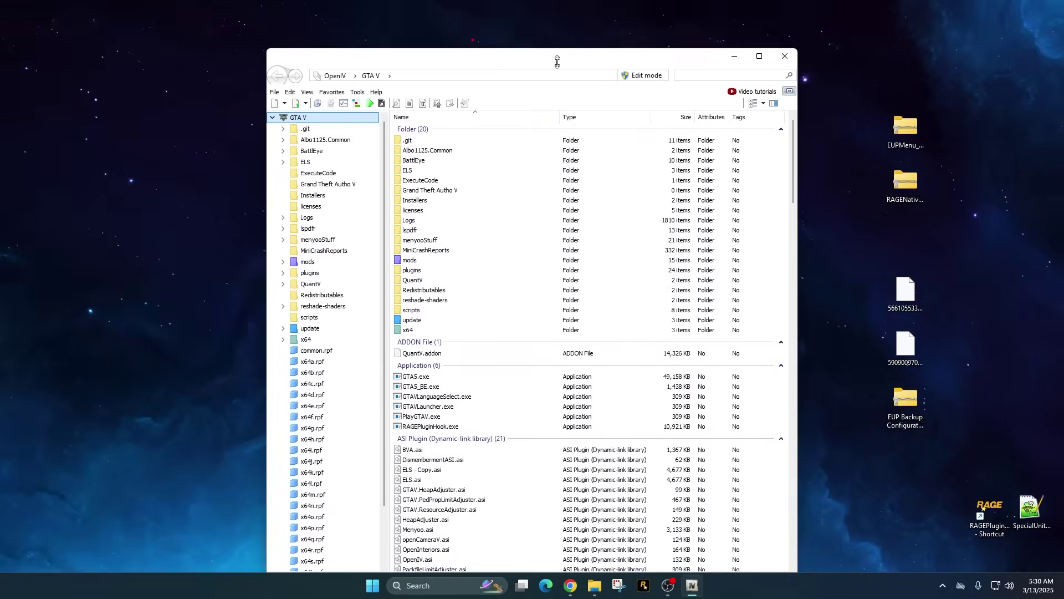
pyautogui.moveTo(551, 28); pyautogui.dragTo(515, 14)
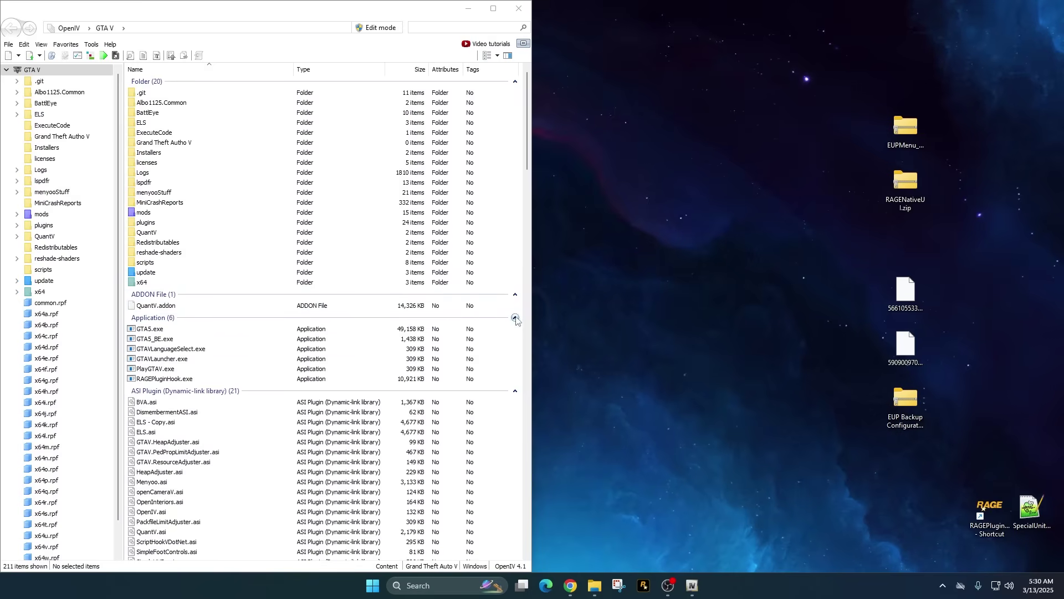
pyautogui.click(372, 29)
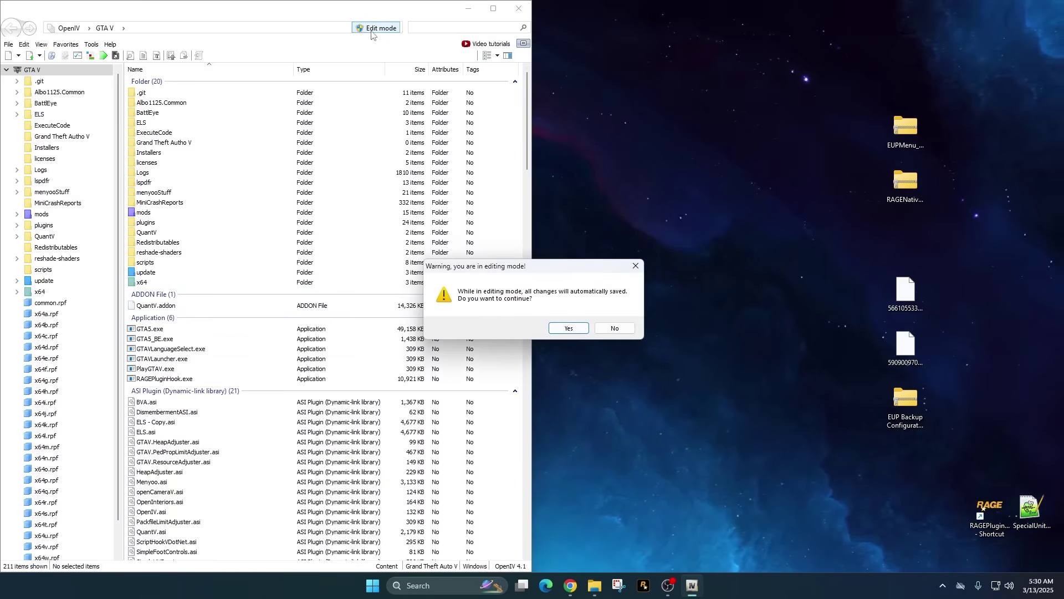
pyautogui.click(565, 328)
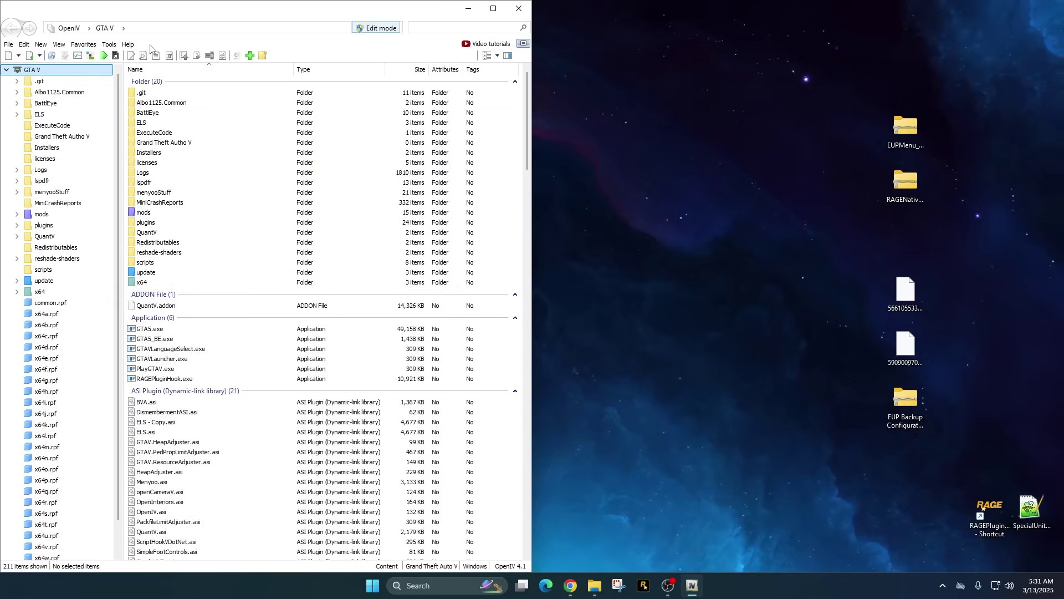
# Check the installation status of ASI Loader, OpenIV.ASI and openCamera in the ASI Manager
pyautogui.click(108, 46)
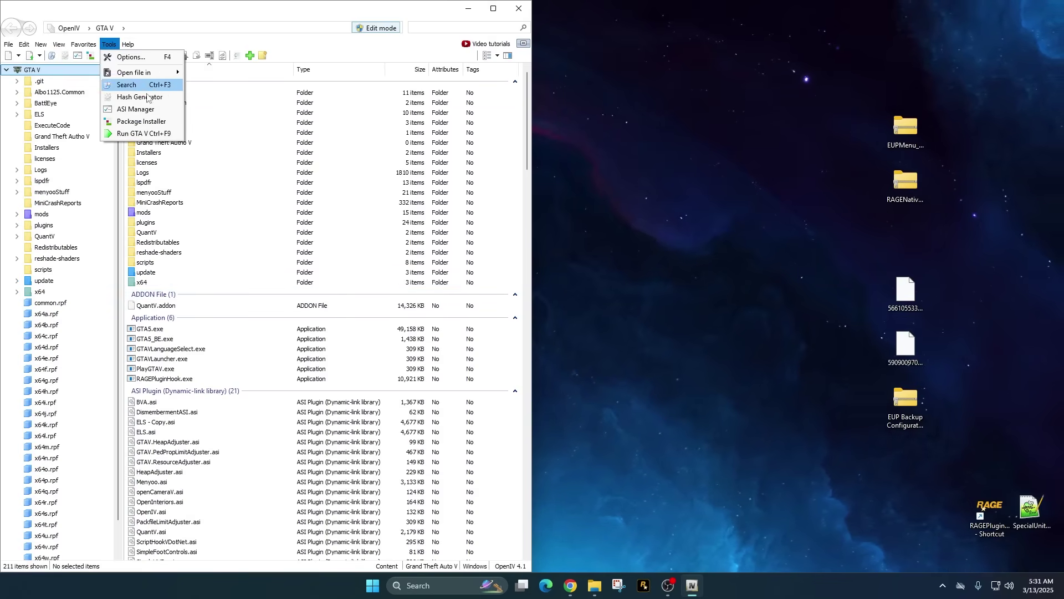
pyautogui.click(133, 109)
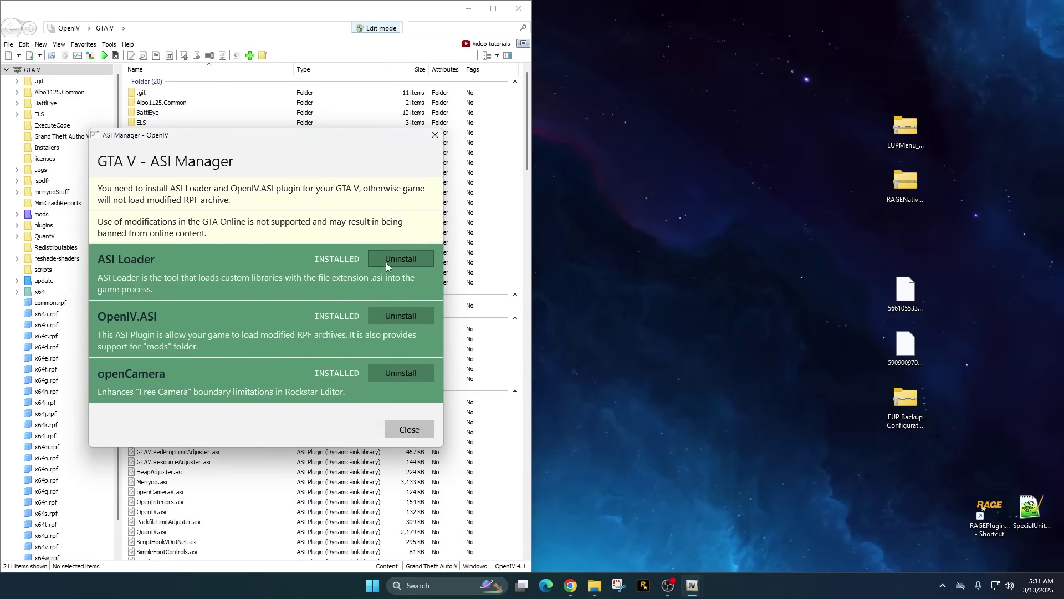
pyautogui.click(409, 429)
# Install the EUP: Law & Order 8.3 OIV package from the desktop into the "mods" folder and close the installer
pyautogui.moveTo(905, 291); pyautogui.dragTo(693, 182)
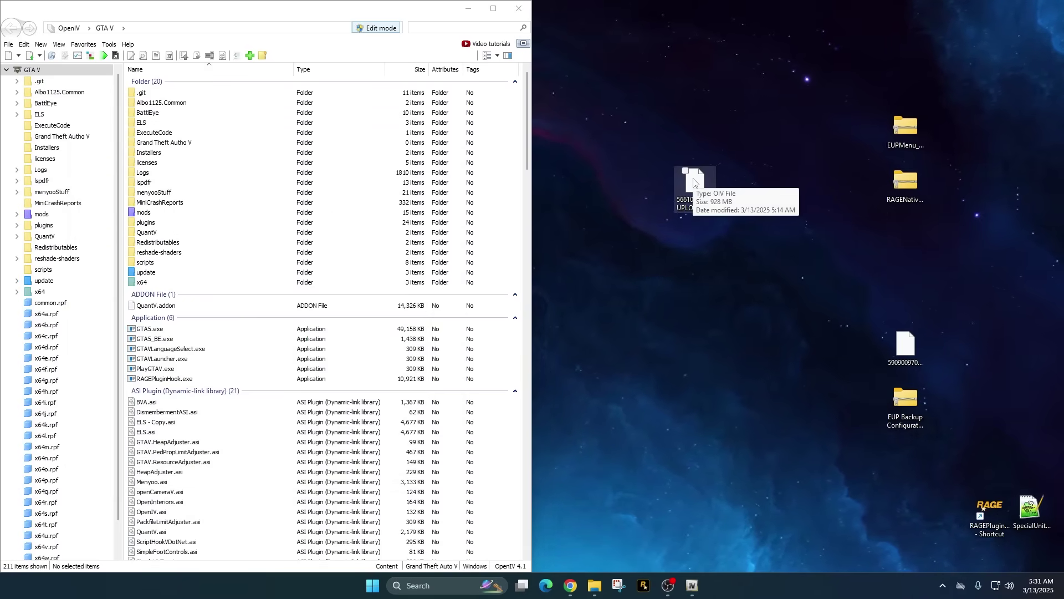
pyautogui.click(316, 49)
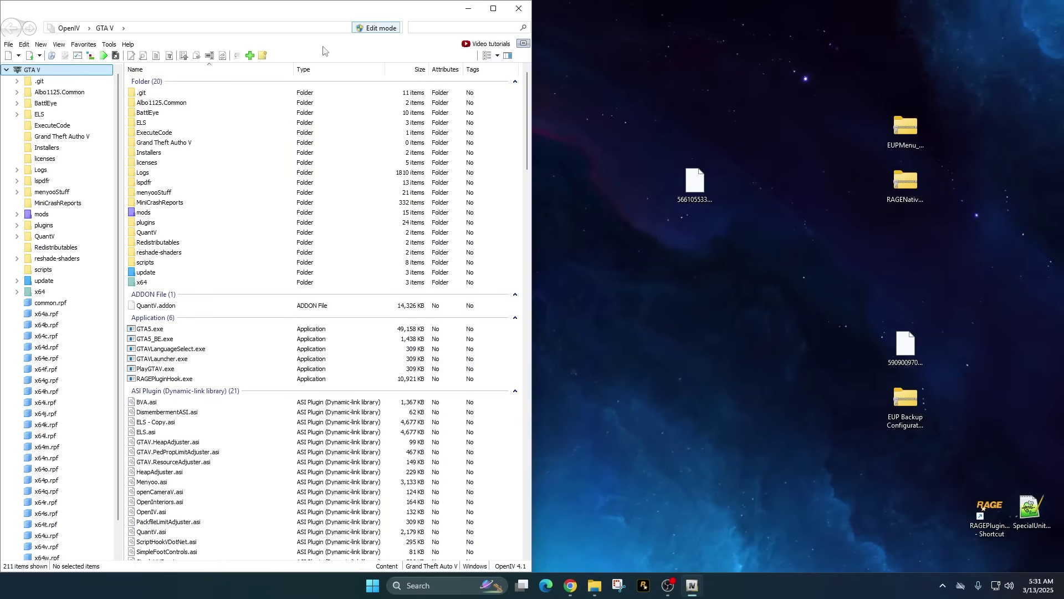
pyautogui.moveTo(691, 187); pyautogui.dragTo(690, 178)
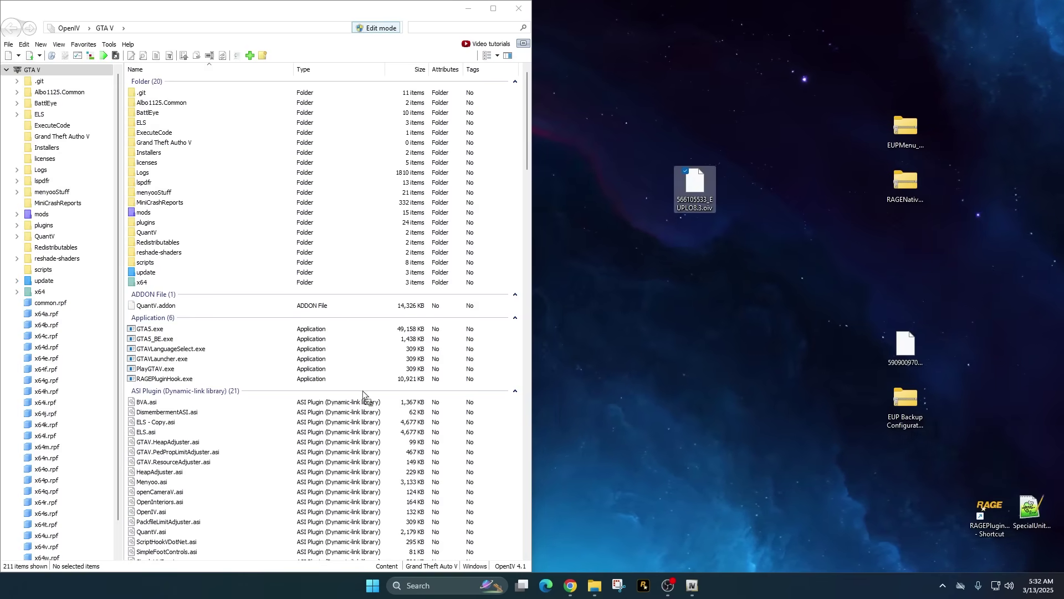
pyautogui.moveTo(363, 395); pyautogui.dragTo(356, 429)
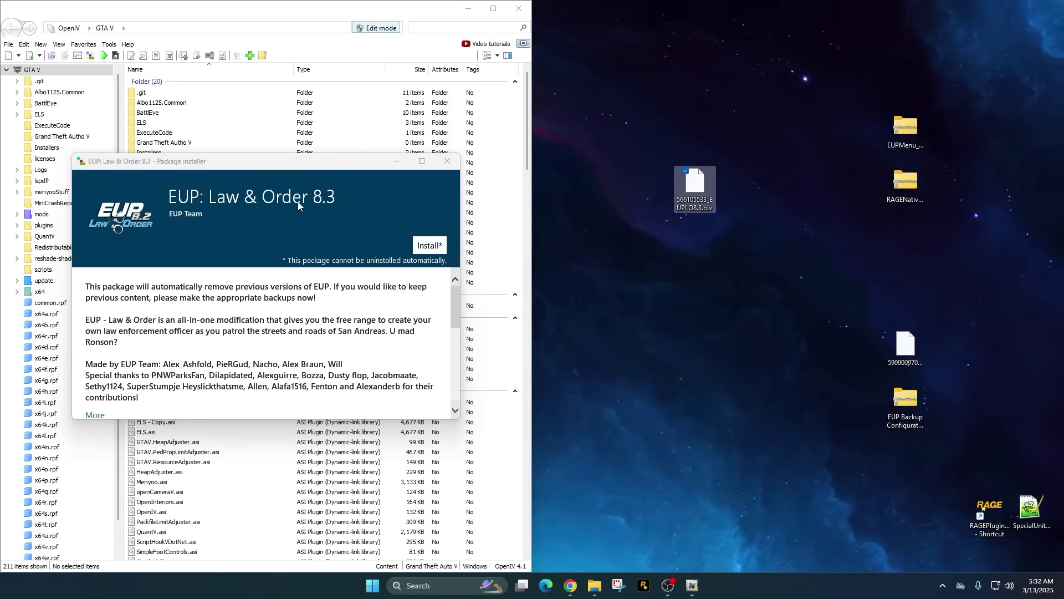
pyautogui.click(426, 245)
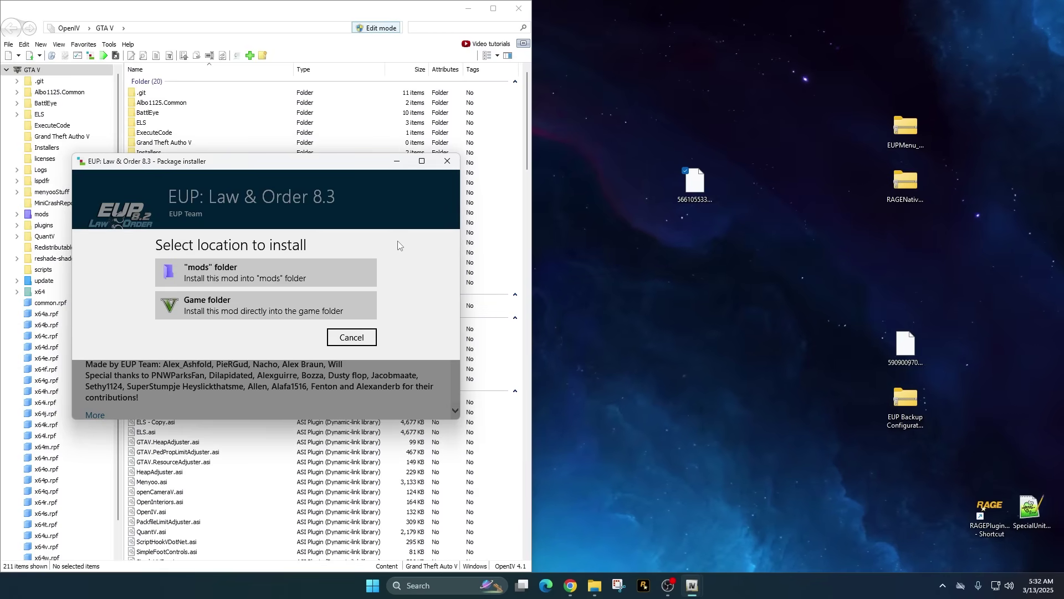
pyautogui.click(245, 275)
pyautogui.click(249, 333)
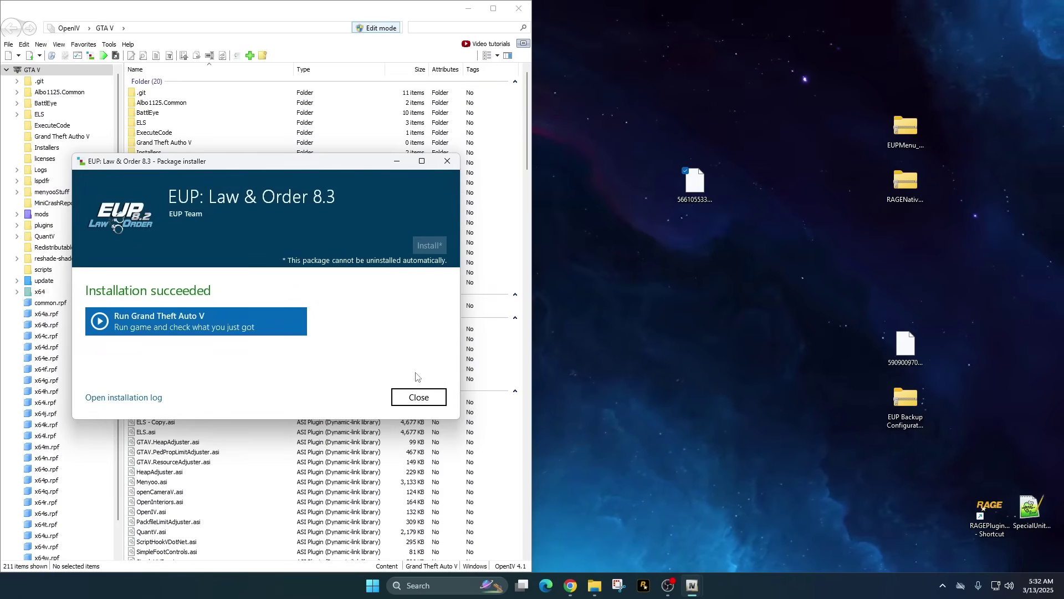
pyautogui.click(419, 397)
# Install the Serve & Rescue OIV package from the desktop into the "mods" folder, and close the installer and OpenIV
pyautogui.moveTo(905, 348); pyautogui.dragTo(494, 249)
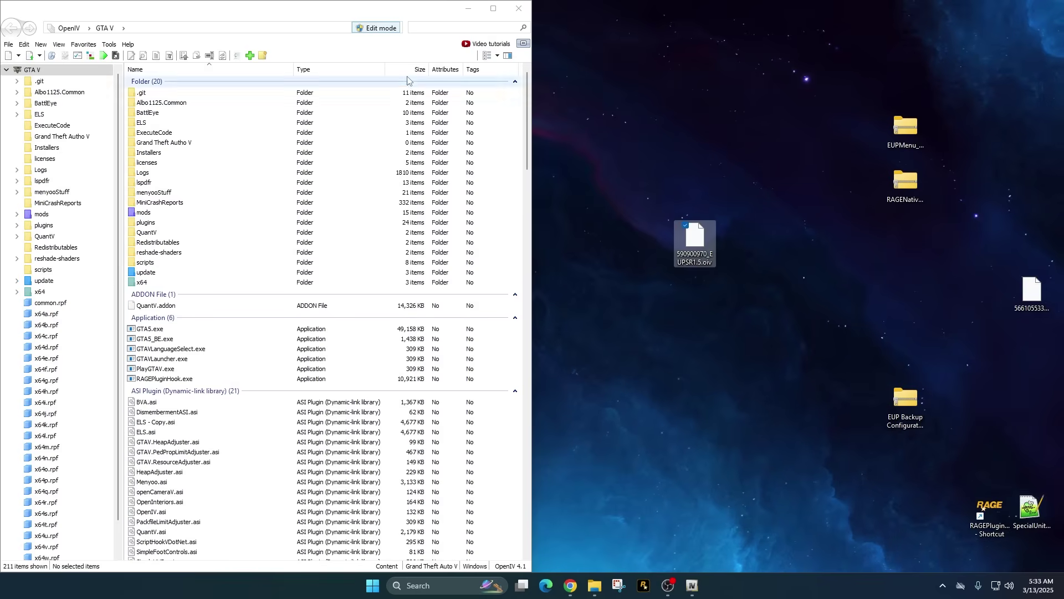
pyautogui.click(343, 50)
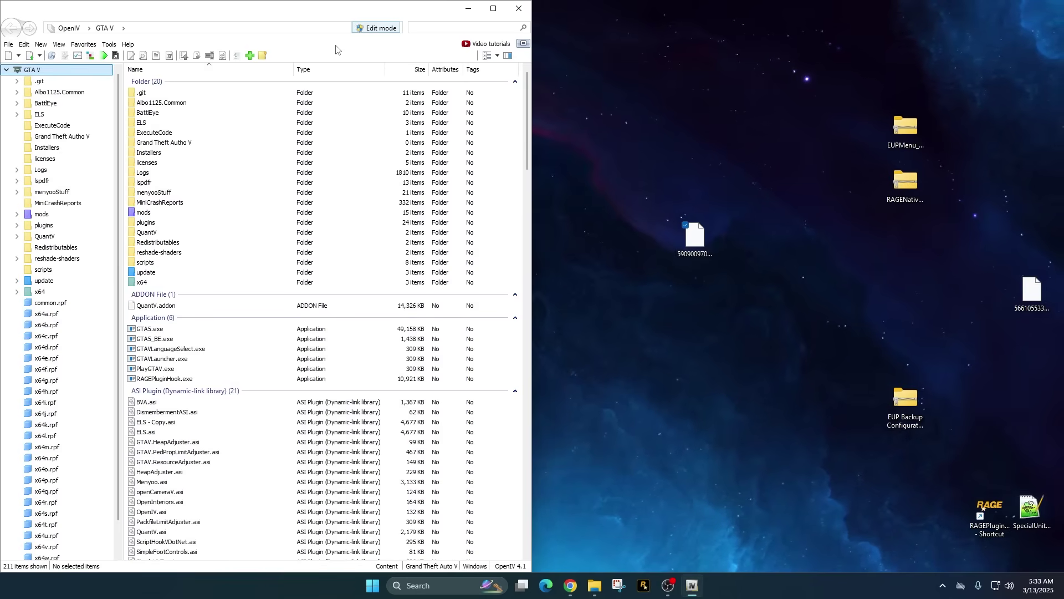
pyautogui.click(697, 238)
pyautogui.click(494, 287)
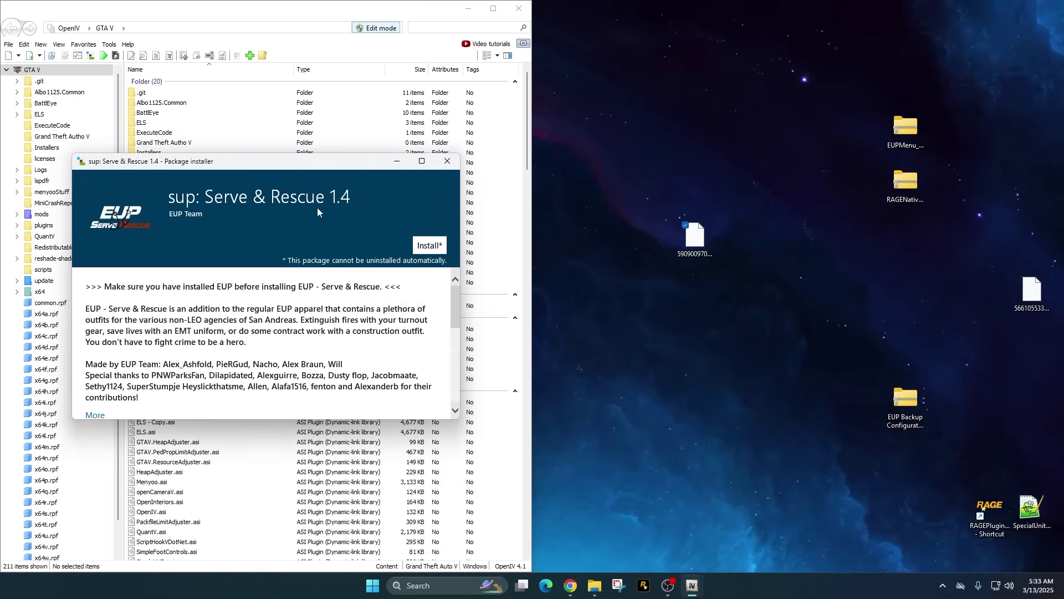
pyautogui.click(425, 245)
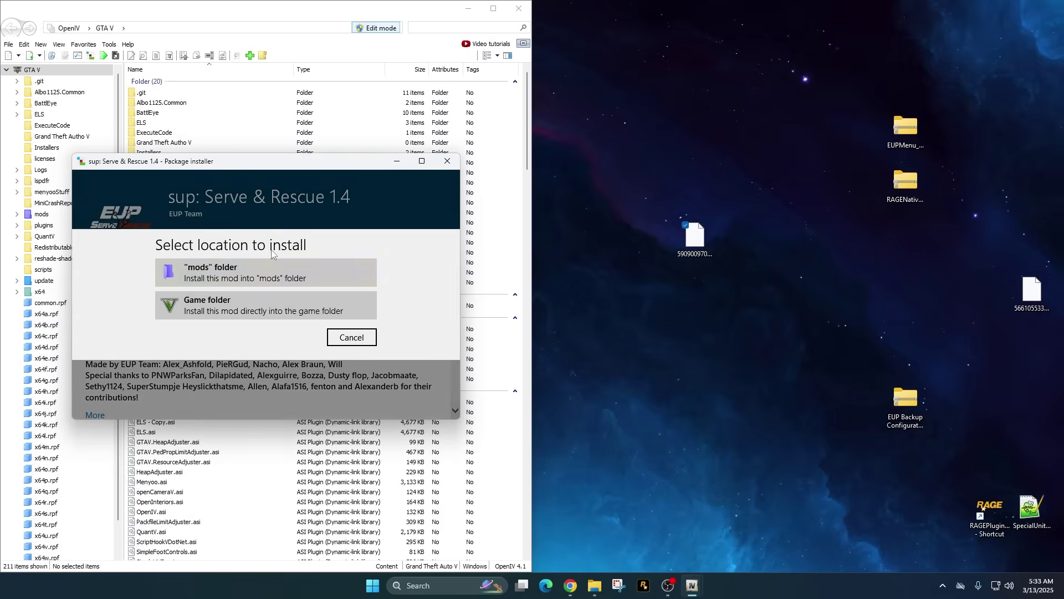
pyautogui.click(250, 271)
pyautogui.click(230, 331)
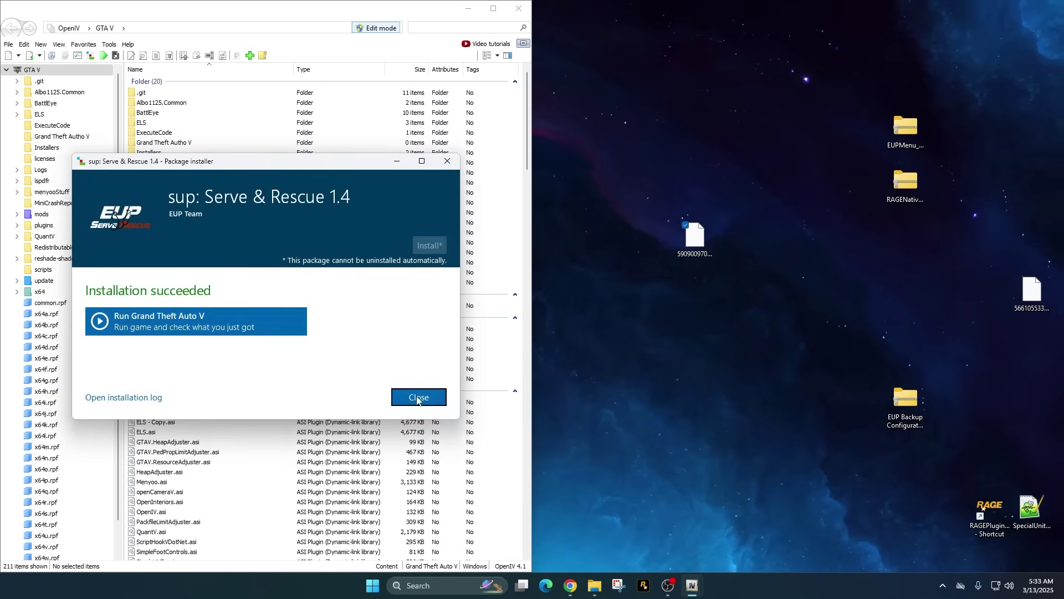
pyautogui.click(416, 399)
pyautogui.click(519, 8)
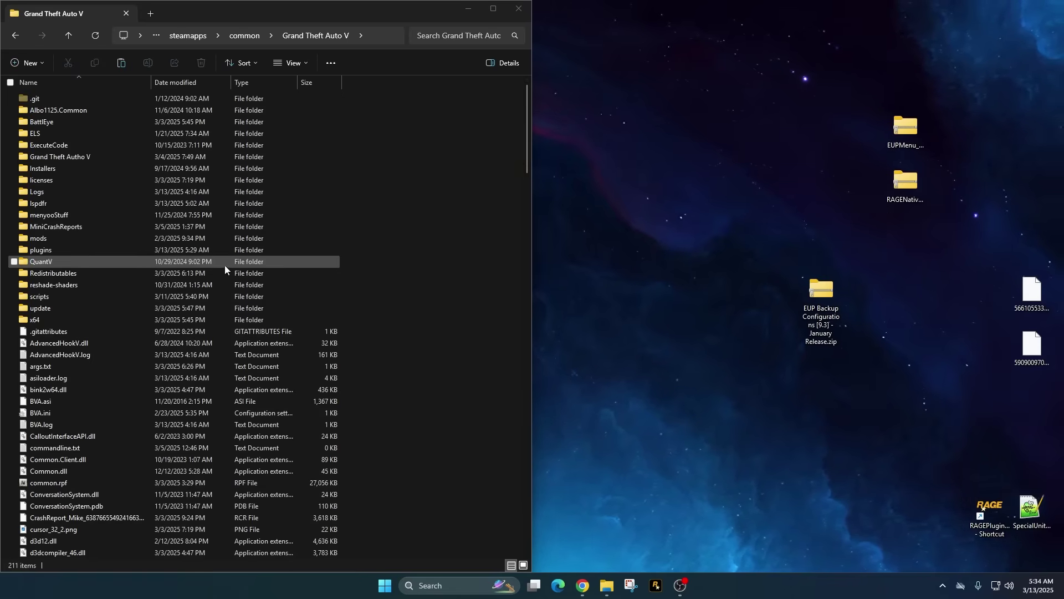
# Examine the data folder and its data-copy backup inside lspdfr, and return to the Grand Theft Auto V folder
pyautogui.click(52, 204)
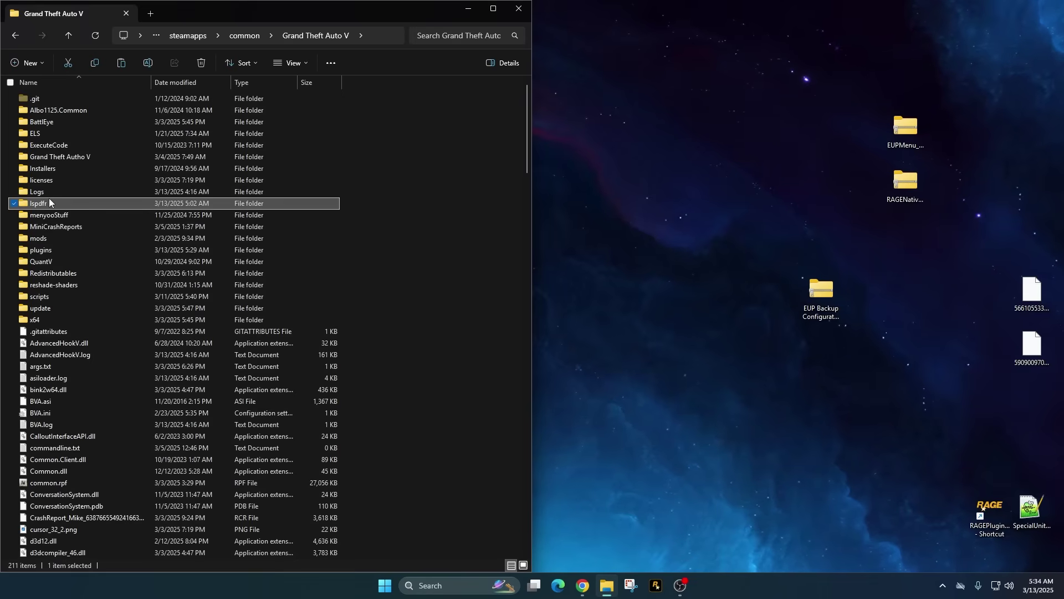
pyautogui.doubleClick(49, 203)
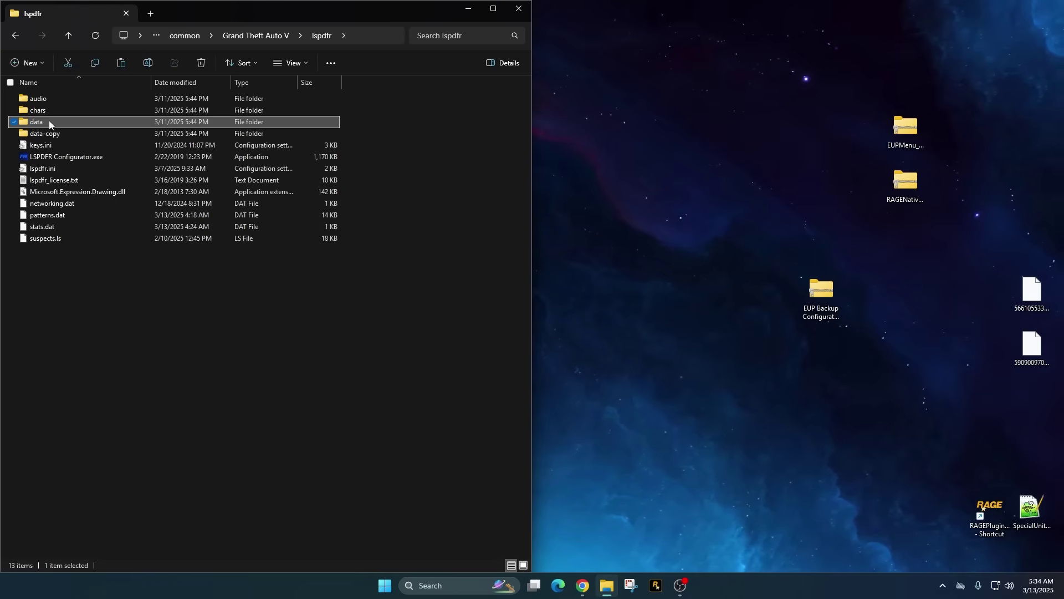
pyautogui.doubleClick(46, 121)
pyautogui.hotkey('alt', 'Left')
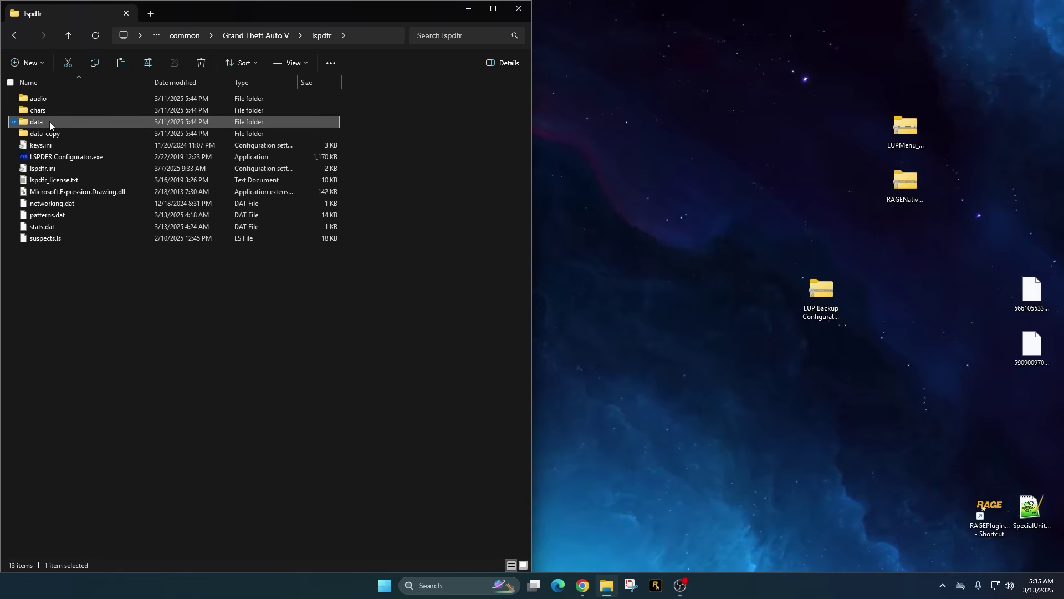
pyautogui.click(113, 303)
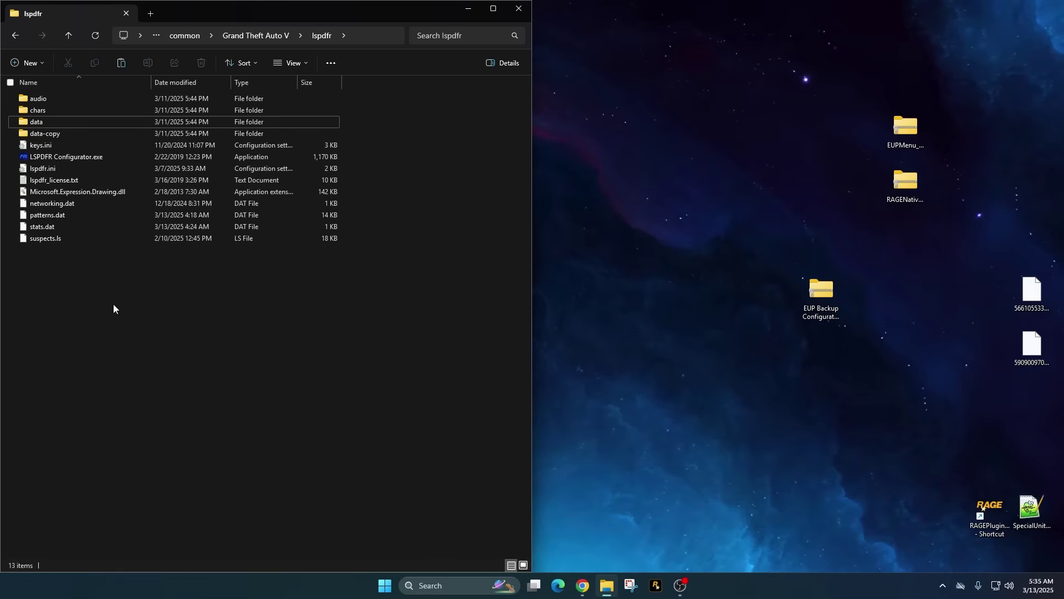
pyautogui.rightClick(112, 302)
pyautogui.click(102, 258)
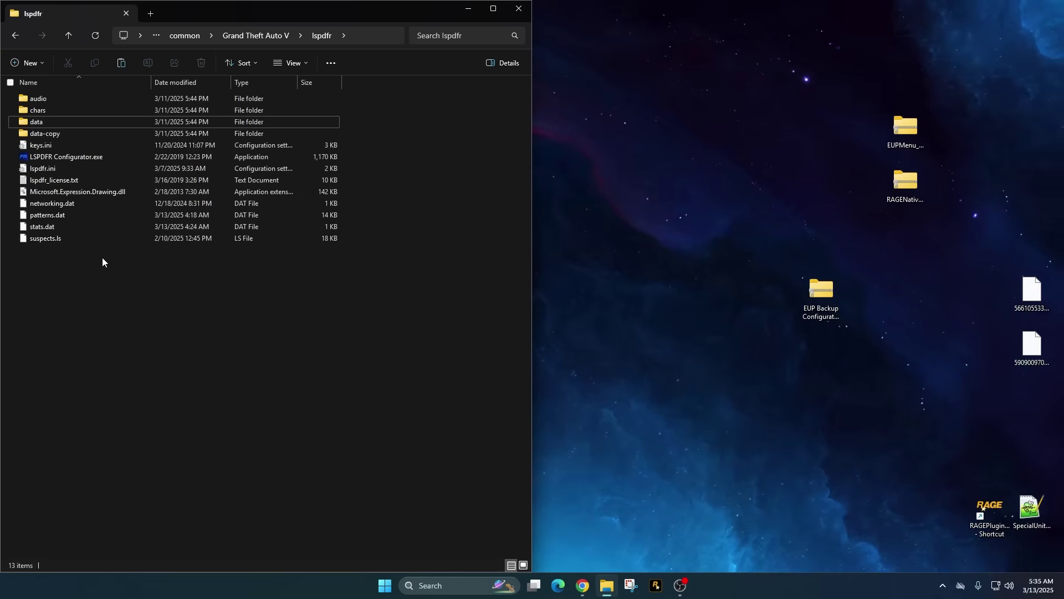
pyautogui.click(68, 35)
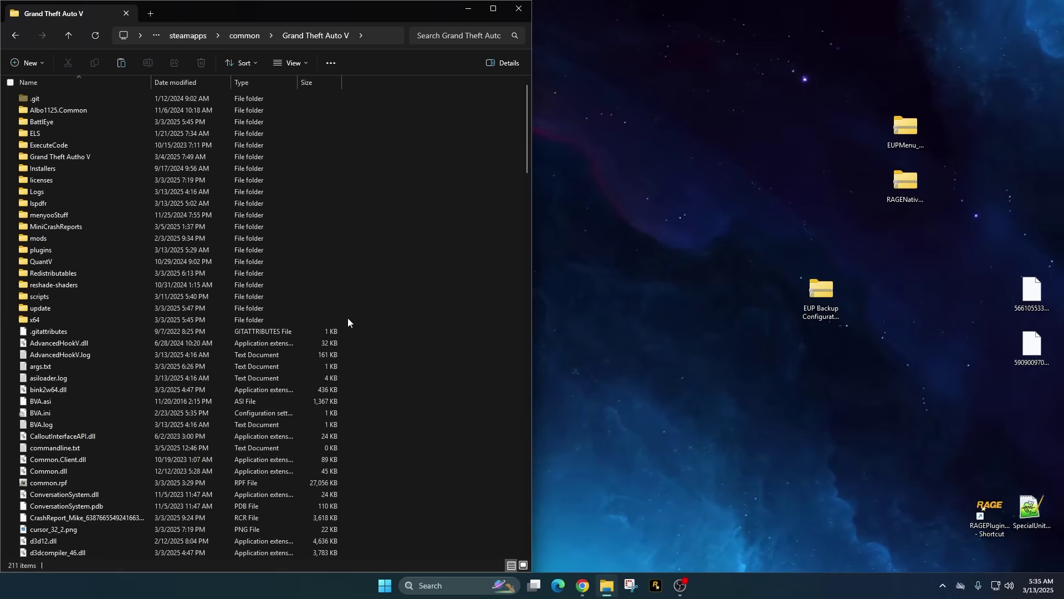
# Create a folder named "UB- 03-13-2025" inside plugins > LSPDFR > UltimateBackup
pyautogui.doubleClick(54, 249)
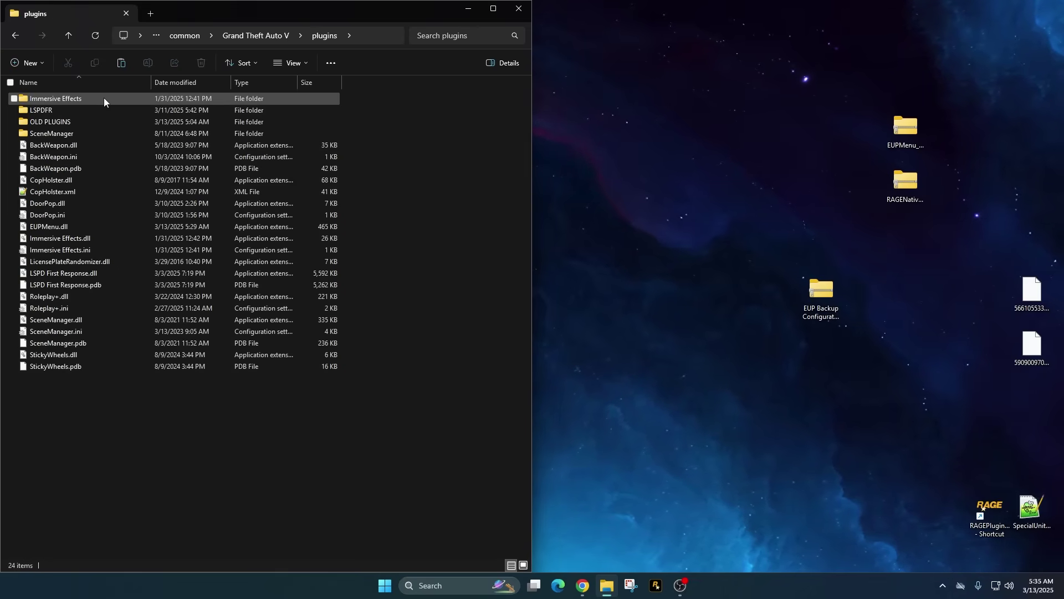
pyautogui.doubleClick(48, 112)
pyautogui.click(70, 217)
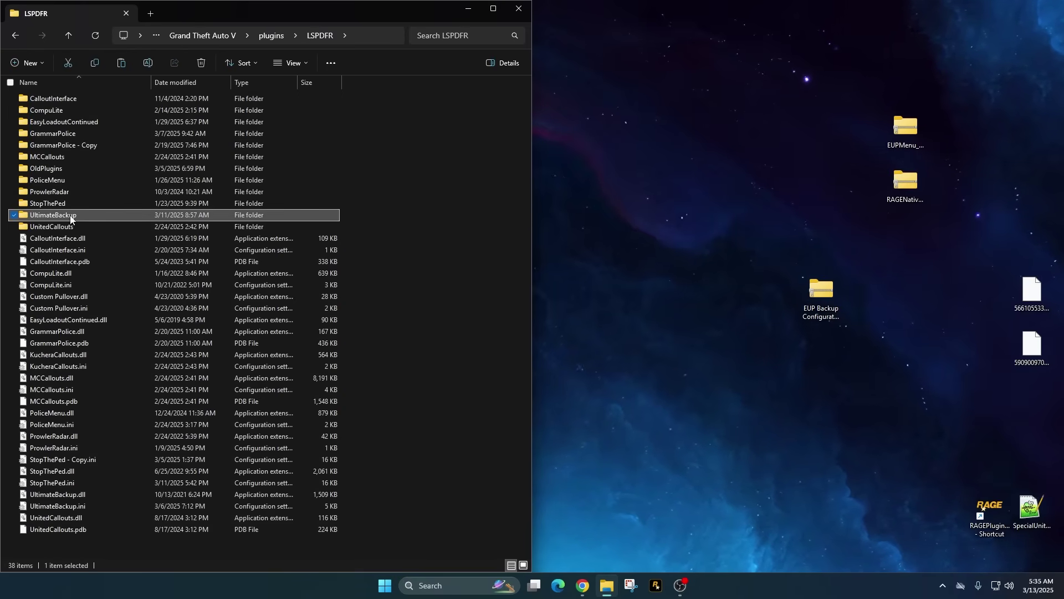
pyautogui.doubleClick(49, 216)
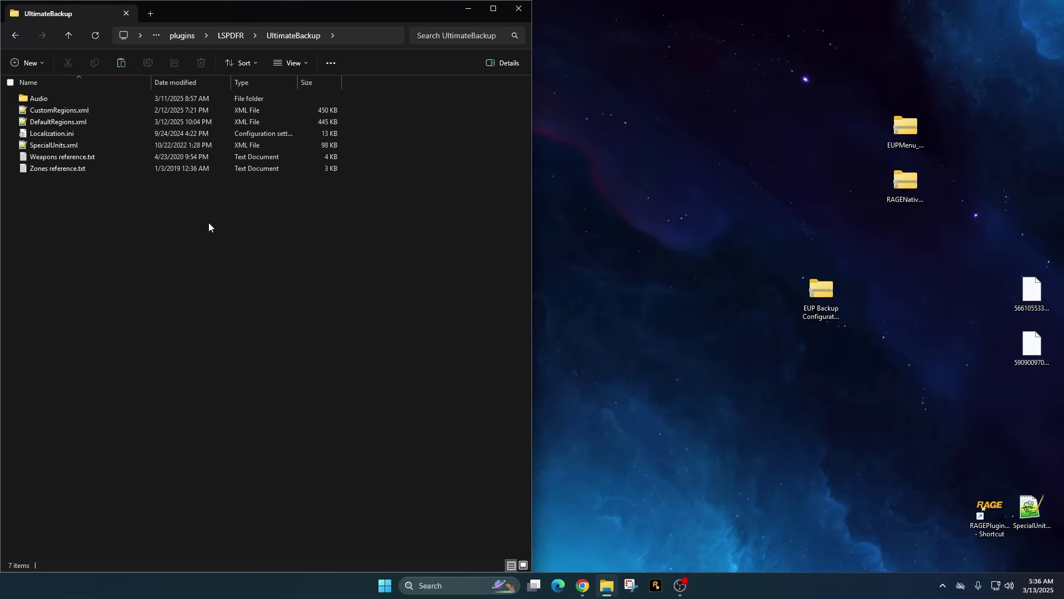
pyautogui.rightClick(132, 251)
pyautogui.moveTo(171, 377)
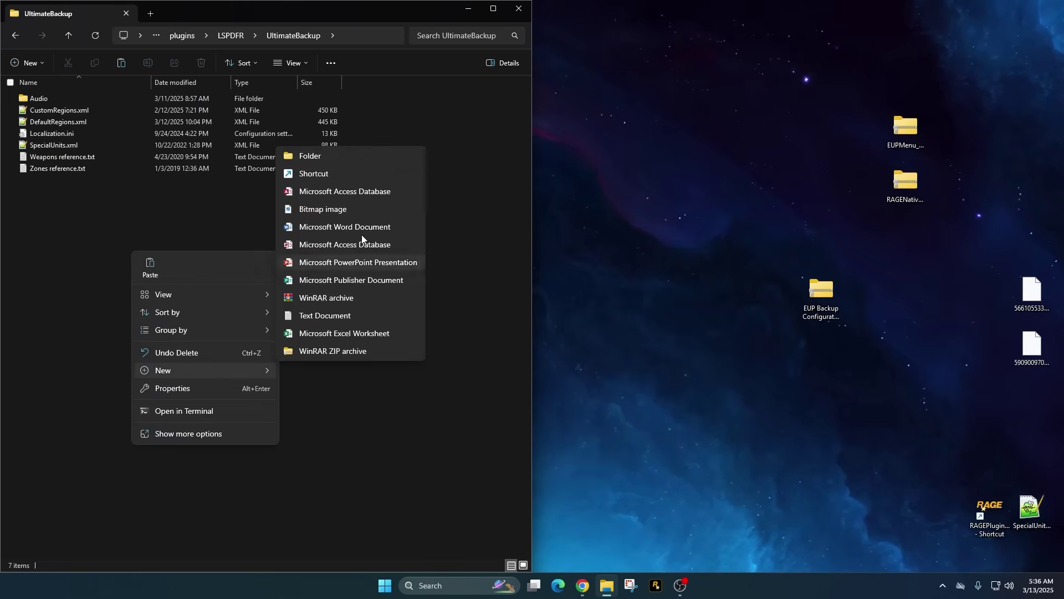
pyautogui.click(311, 151)
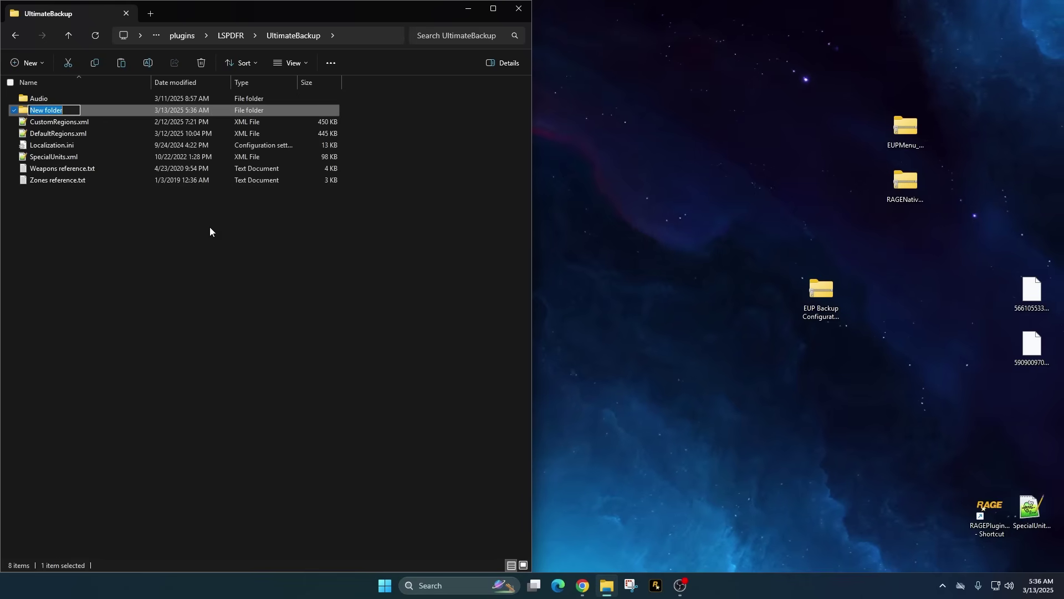
pyautogui.write('UB')
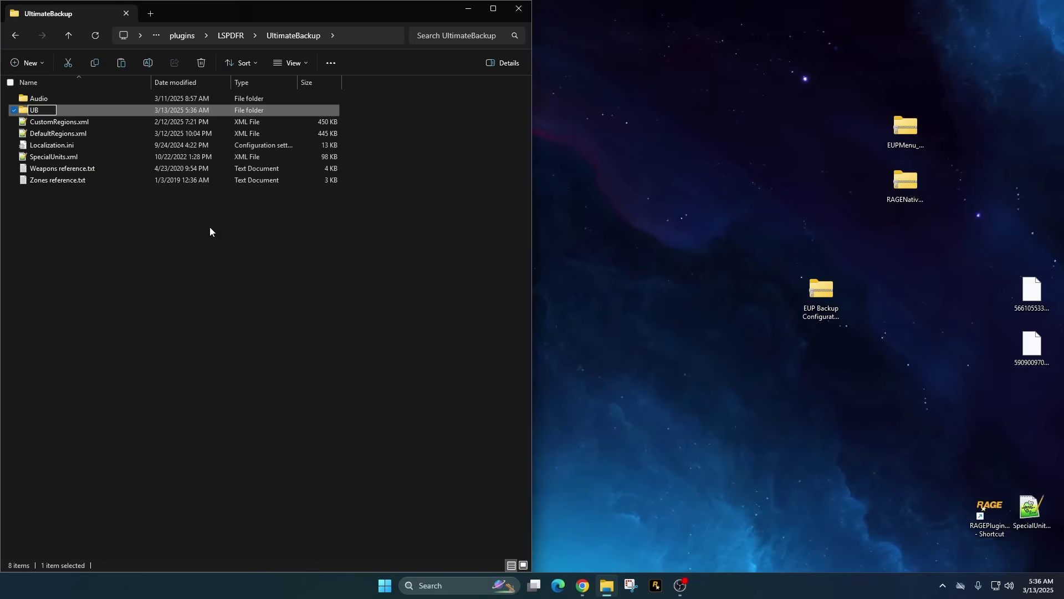
pyautogui.write('- 03-13-2025')
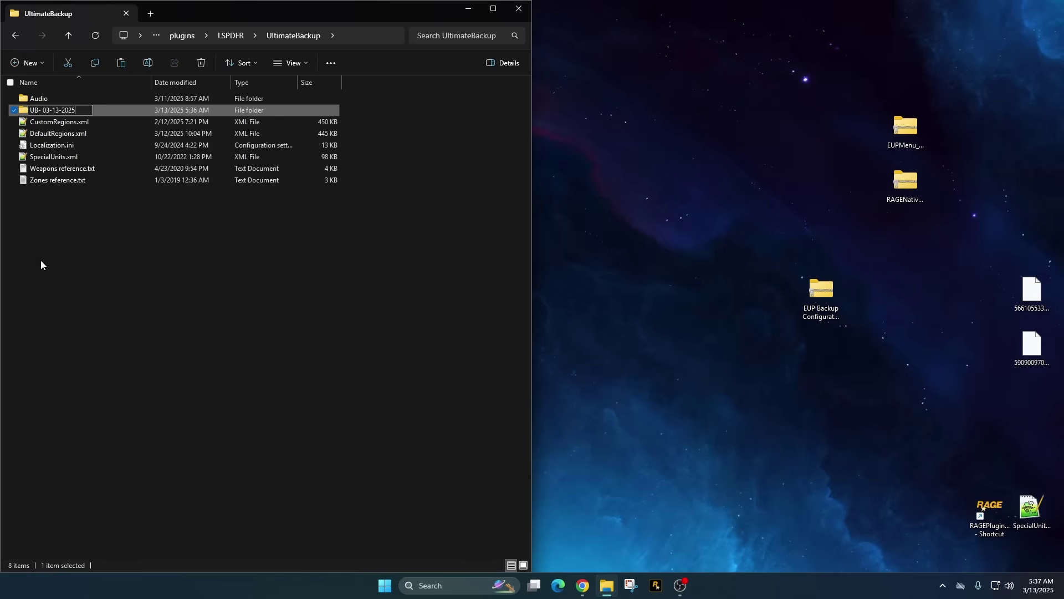
pyautogui.click(117, 228)
# Copy CustomRegions.xml, DefaultRegions.xml and SpecialUnits.xml into the "UB- 03-13-2025" folder and return to UltimateBackup
pyautogui.click(58, 127)
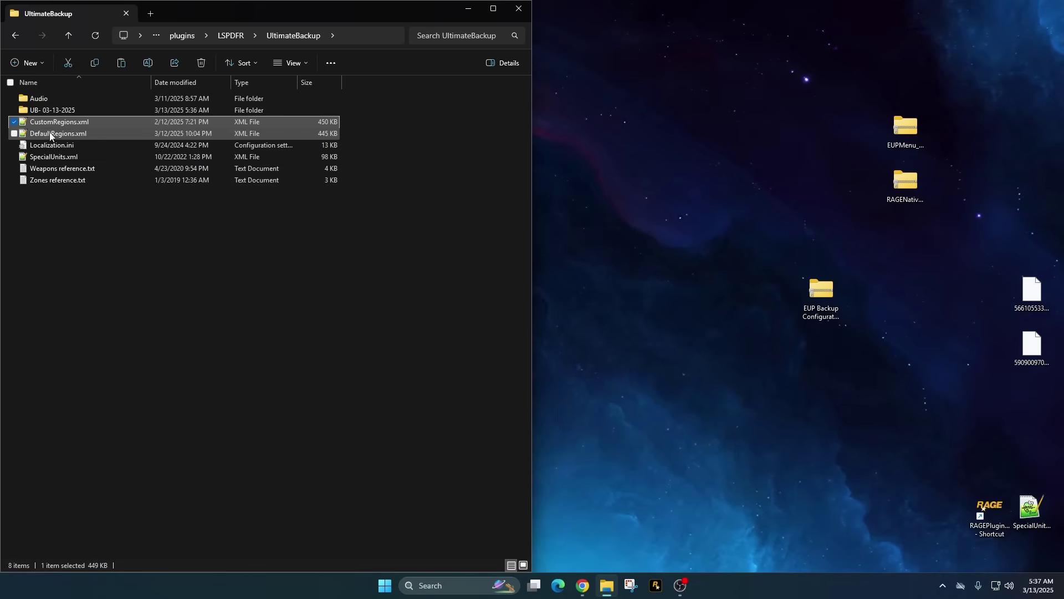
pyautogui.keyDown('ctrl'); pyautogui.click(50, 136); pyautogui.keyUp('ctrl')
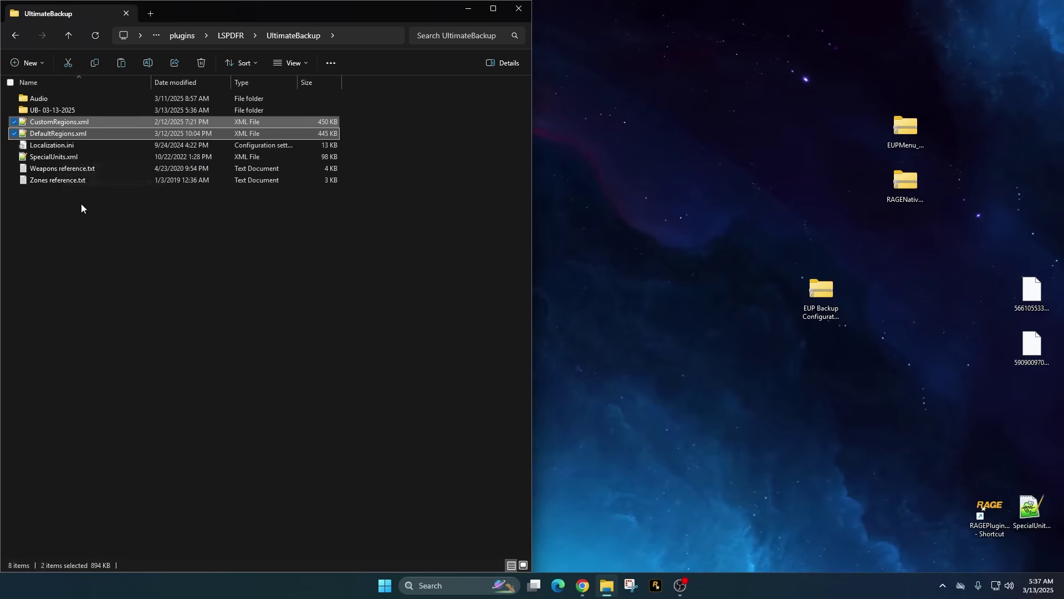
pyautogui.keyDown('ctrl'); pyautogui.click(49, 158); pyautogui.keyUp('ctrl')
pyautogui.rightClick(92, 128)
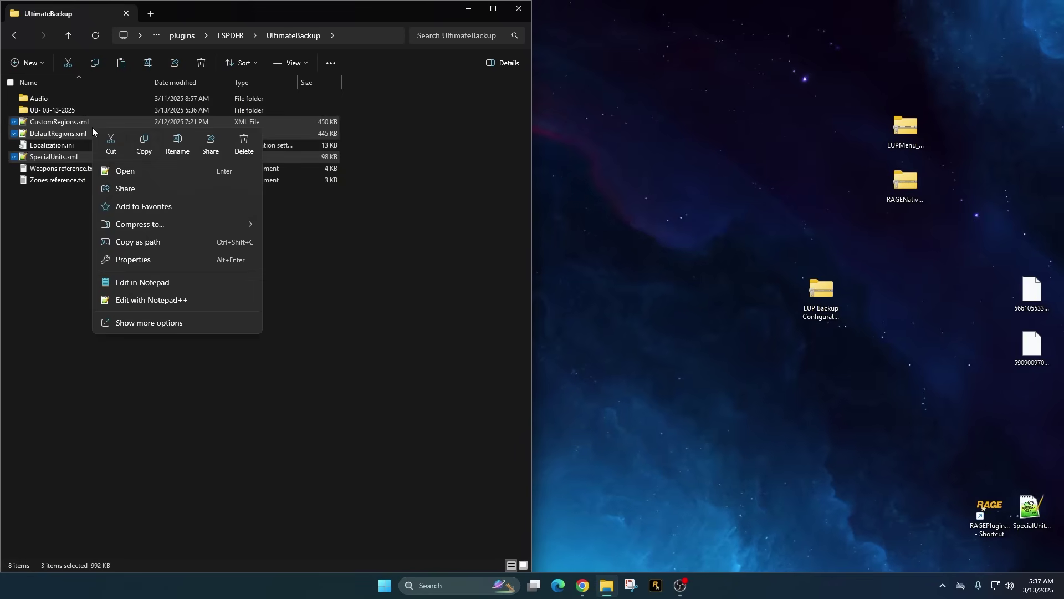
pyautogui.click(143, 143)
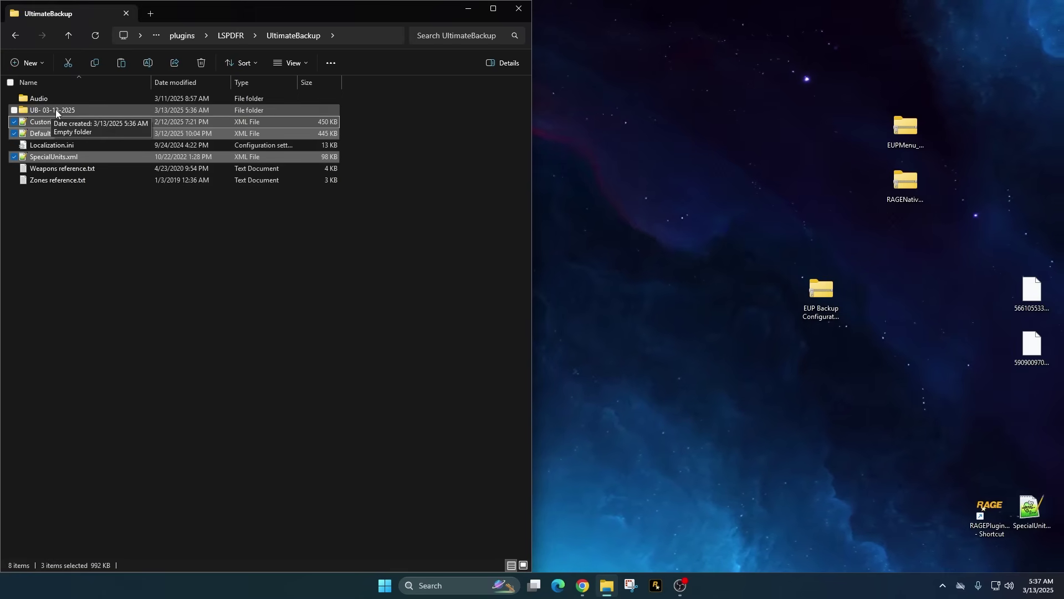
pyautogui.doubleClick(56, 109)
pyautogui.rightClick(73, 137)
pyautogui.click(92, 153)
pyautogui.hotkey('alt', 'Left')
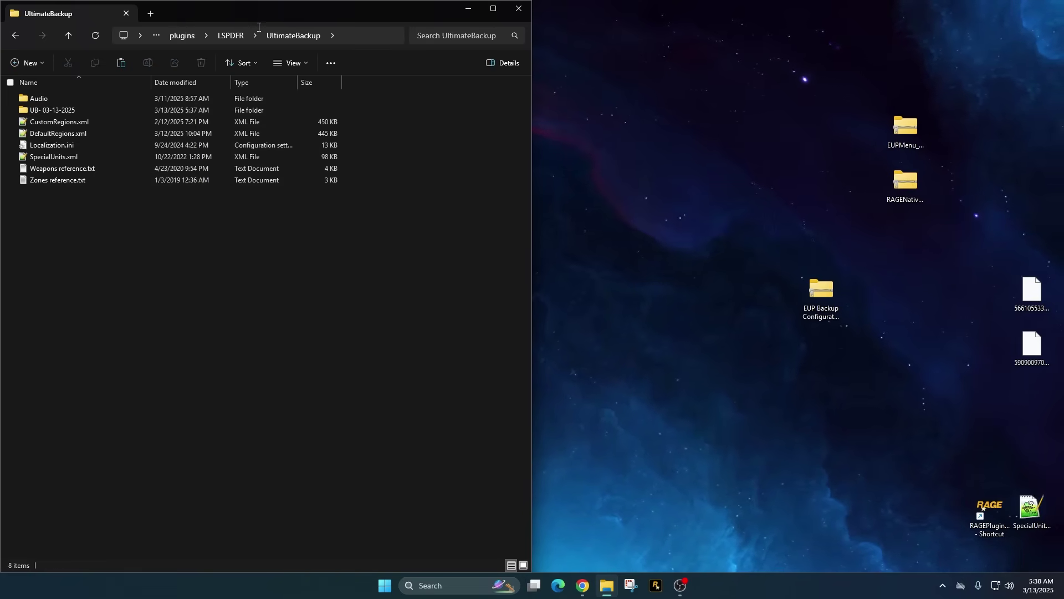
# Return to the Grand Theft Auto V folder and open Modification Files > Original Version > No Hats in the desktop's EUP Backup Configurations archive
pyautogui.click(183, 36)
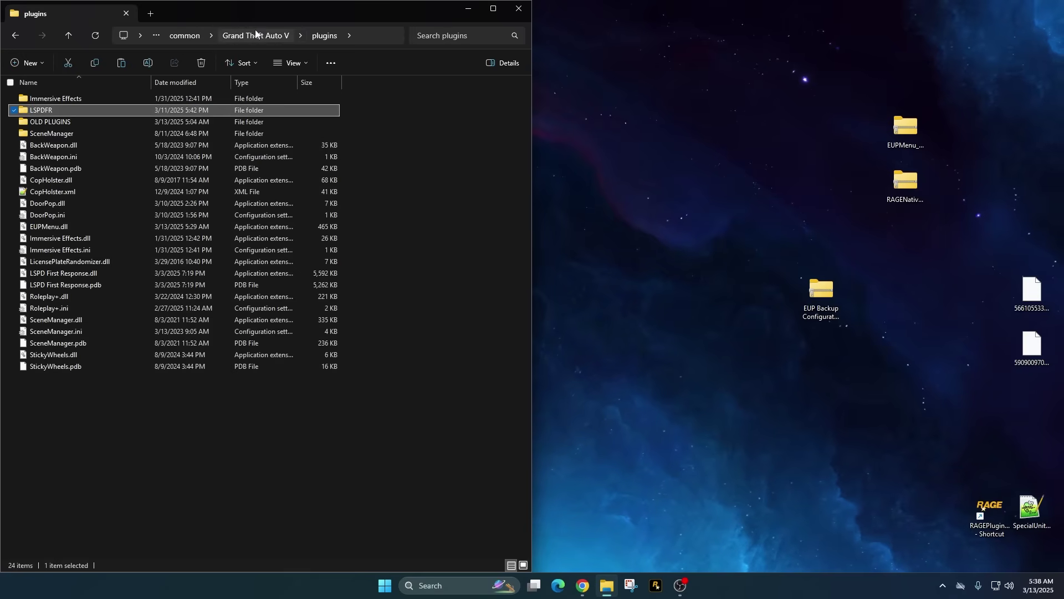
pyautogui.click(248, 36)
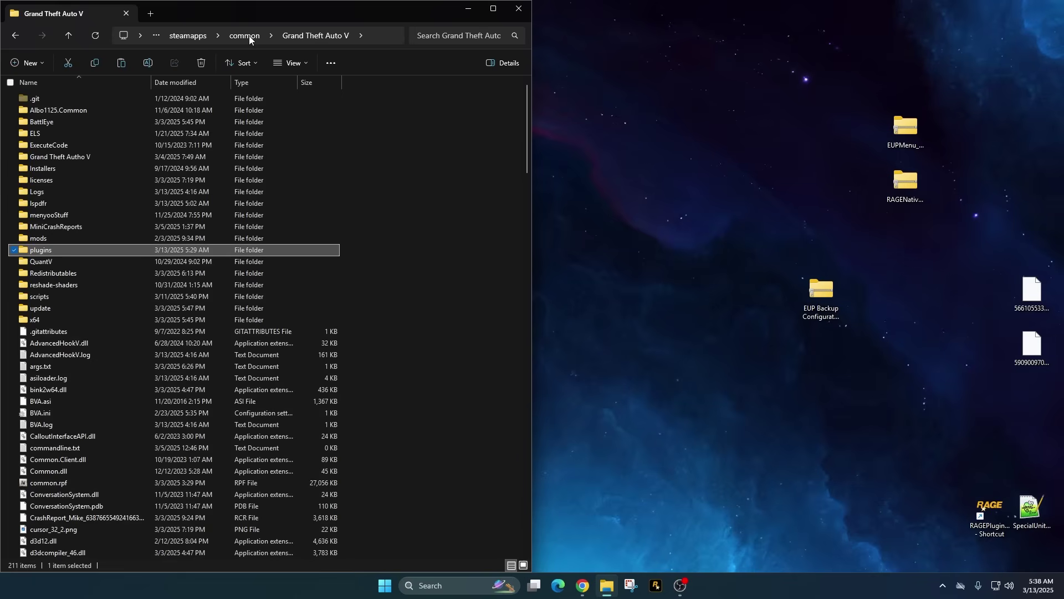
pyautogui.click(435, 432)
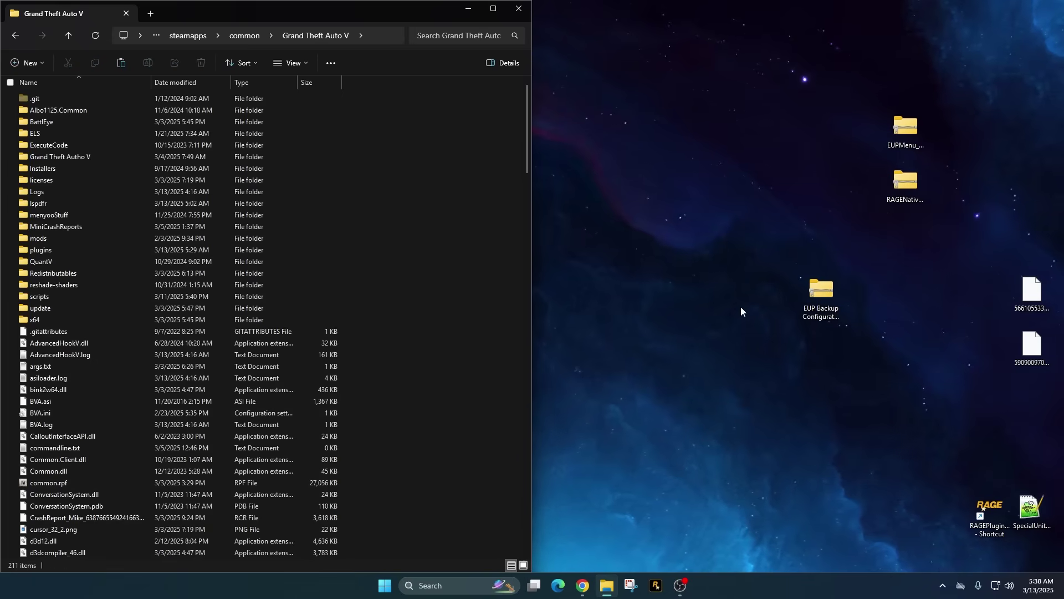
pyautogui.doubleClick(818, 290)
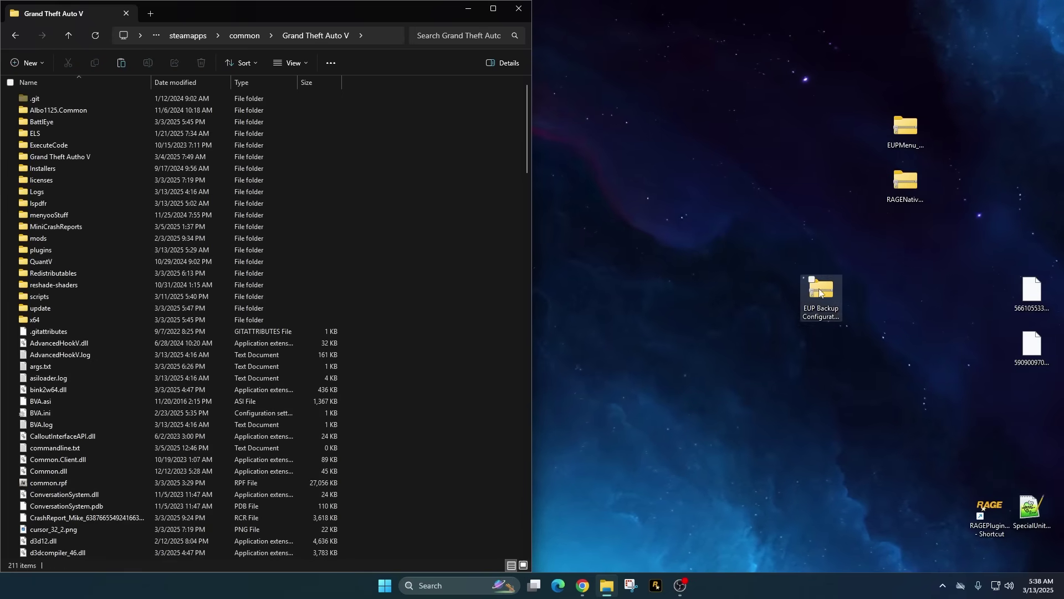
pyautogui.doubleClick(587, 99)
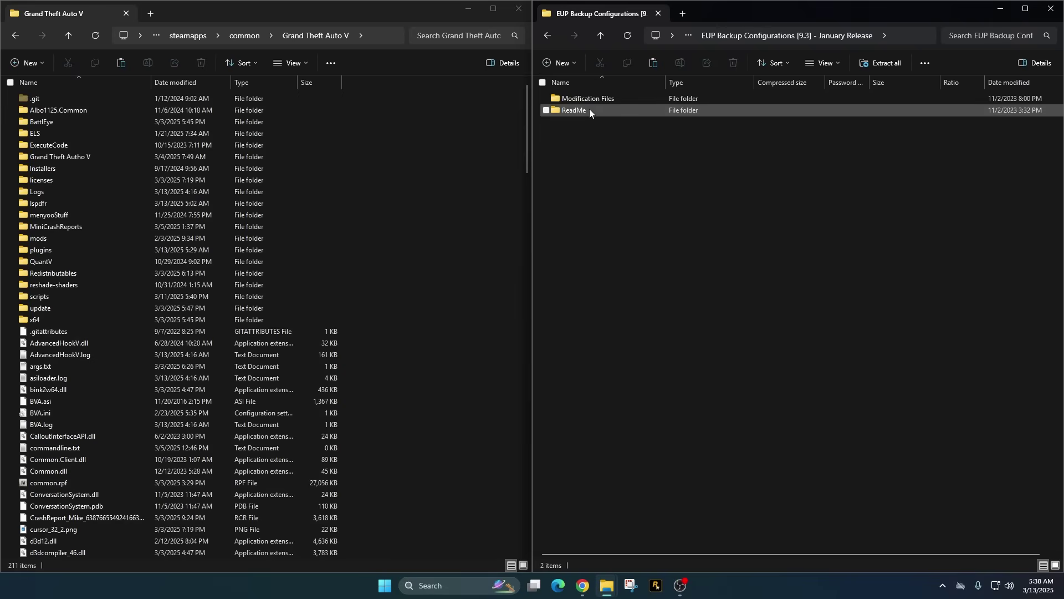
pyautogui.doubleClick(587, 103)
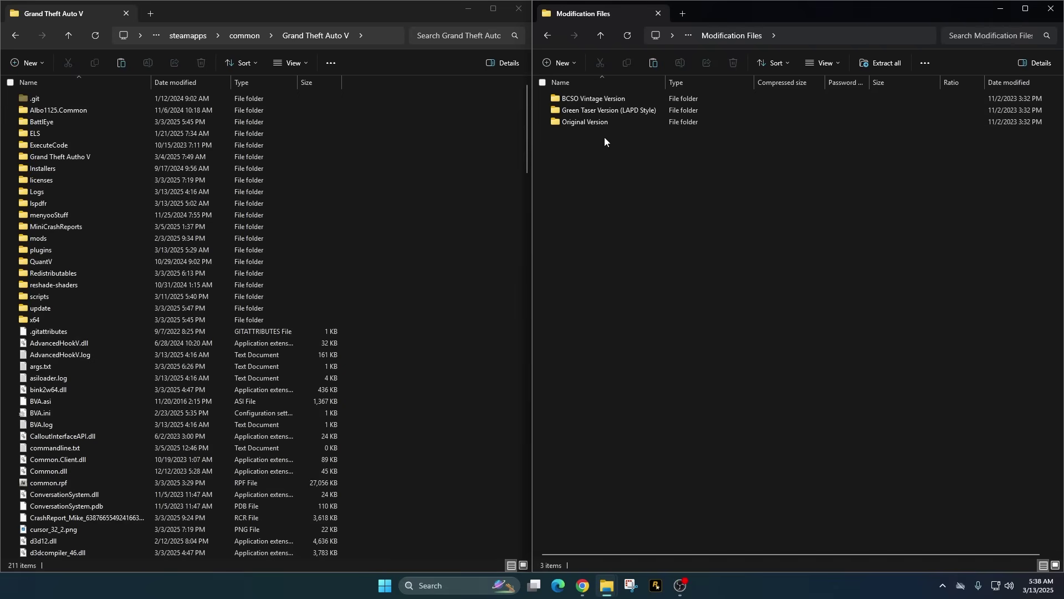
pyautogui.doubleClick(587, 121)
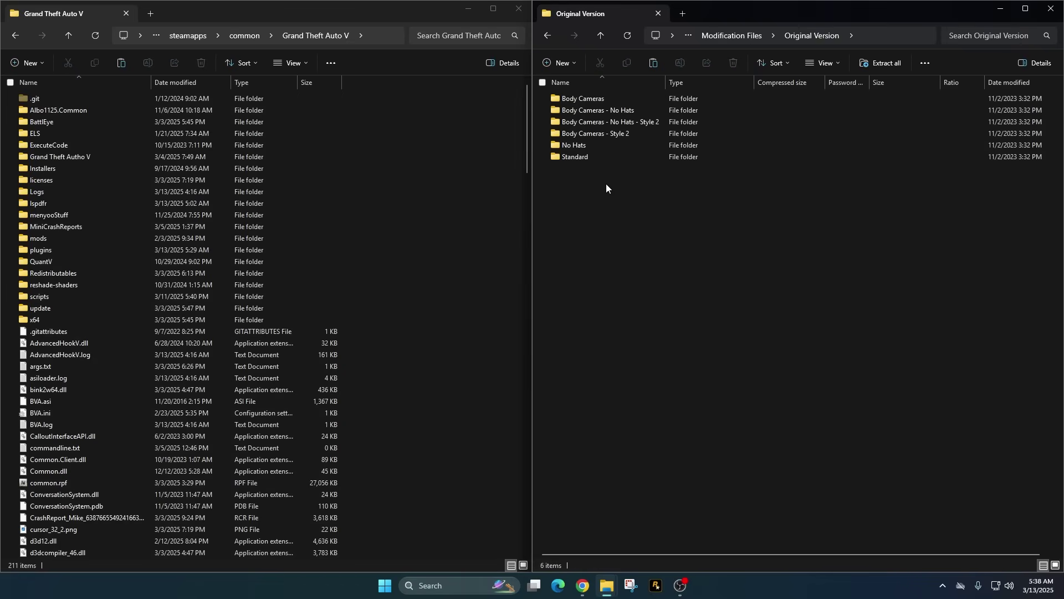
pyautogui.doubleClick(592, 146)
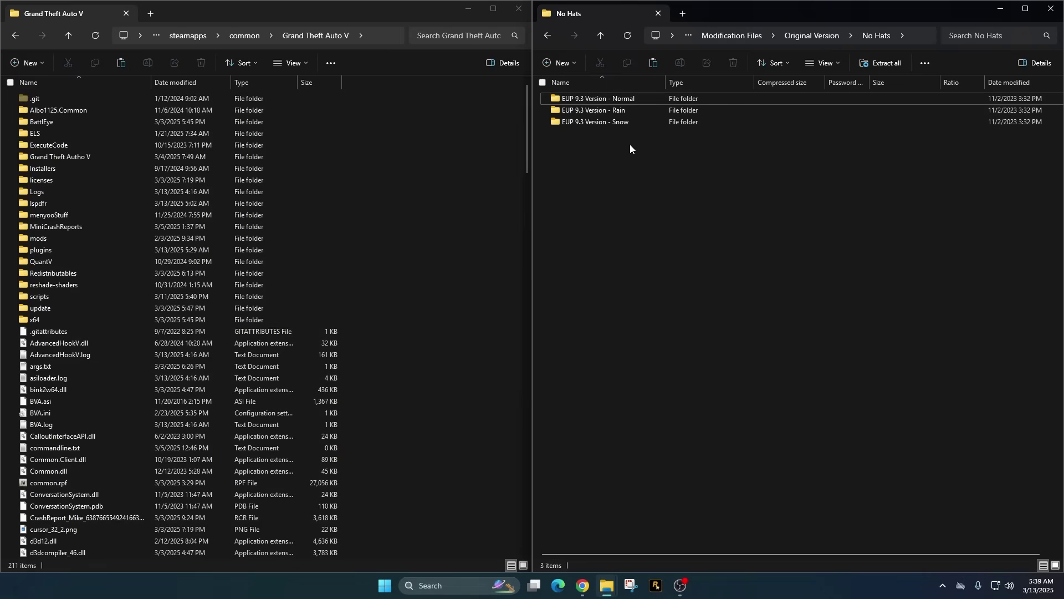
# Copy the lspdfr and Plugins folders from "EUP 9.3 Version - Normal" into the game's Grand Theft Auto V folder, replacing existing files
pyautogui.click(610, 97)
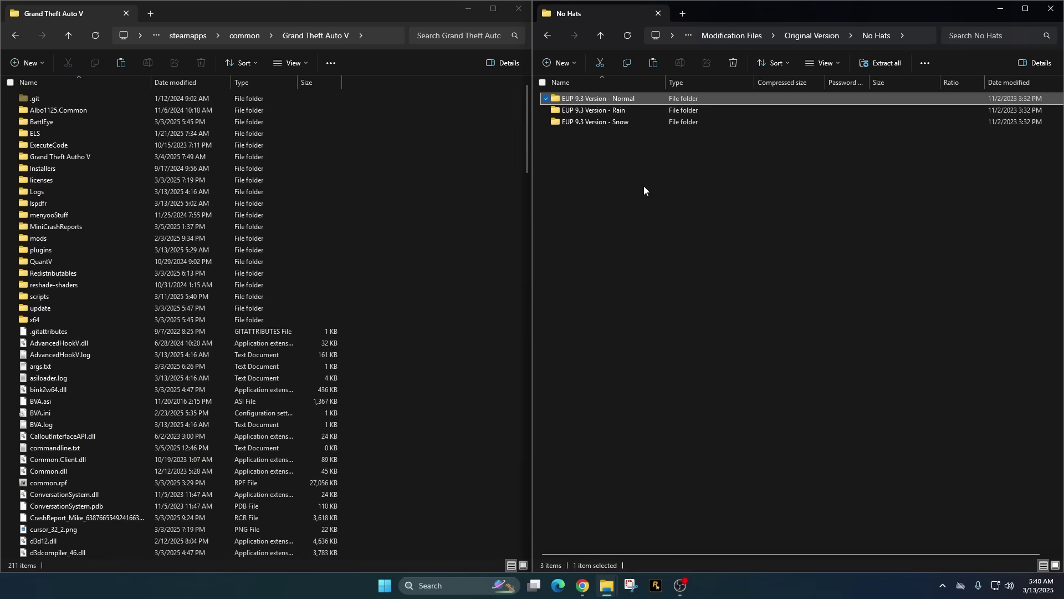
pyautogui.click(613, 111)
pyautogui.click(619, 123)
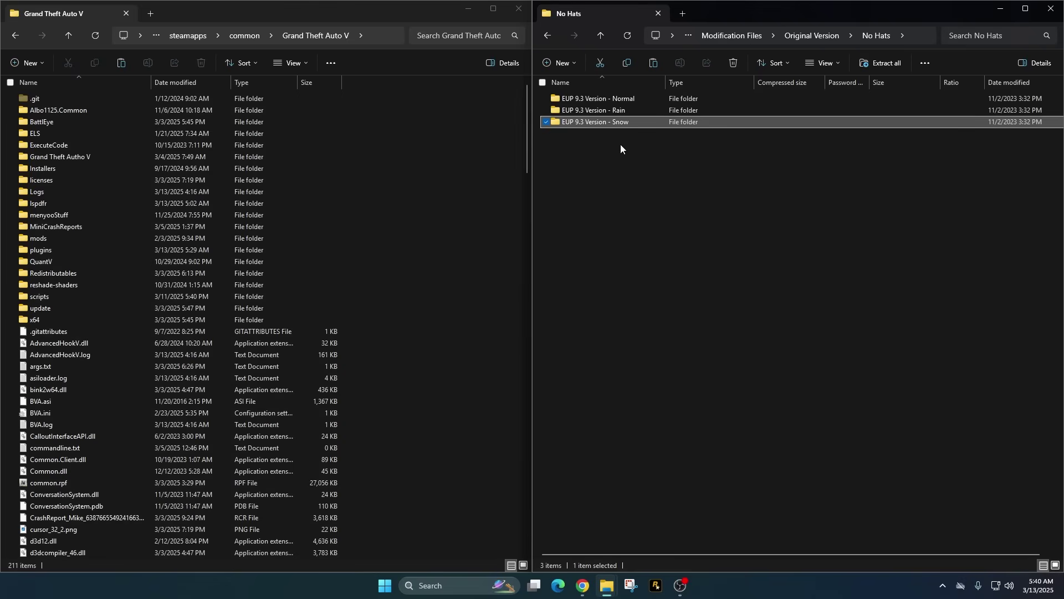
pyautogui.click(620, 144)
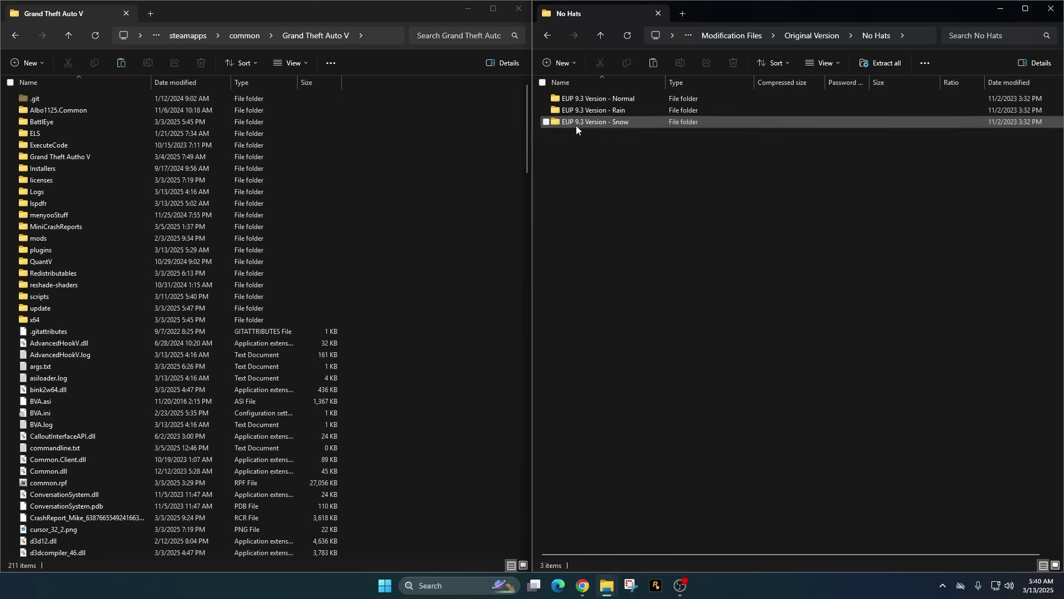
pyautogui.doubleClick(599, 100)
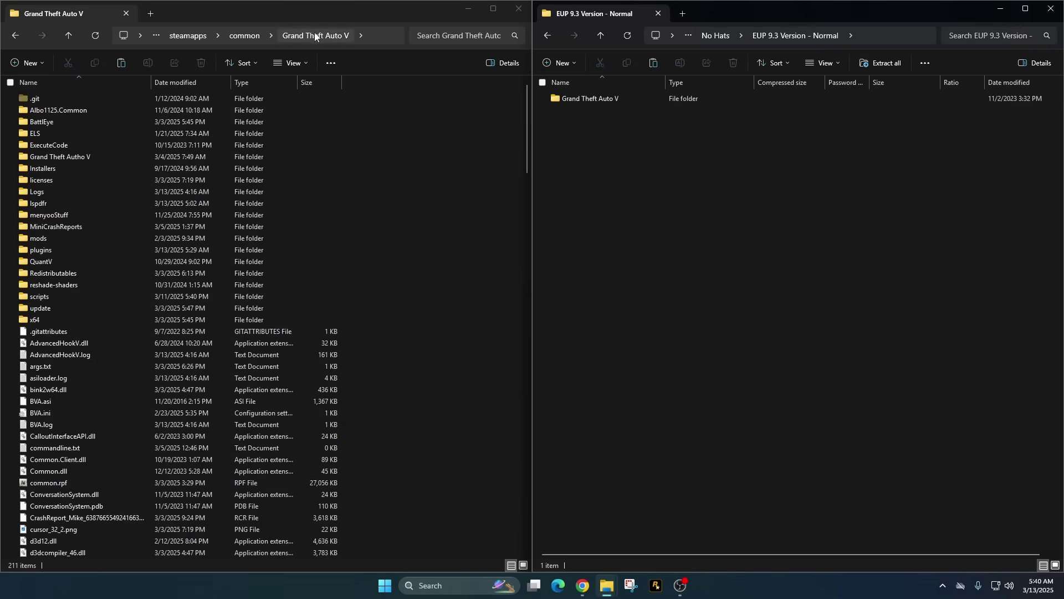
pyautogui.doubleClick(582, 98)
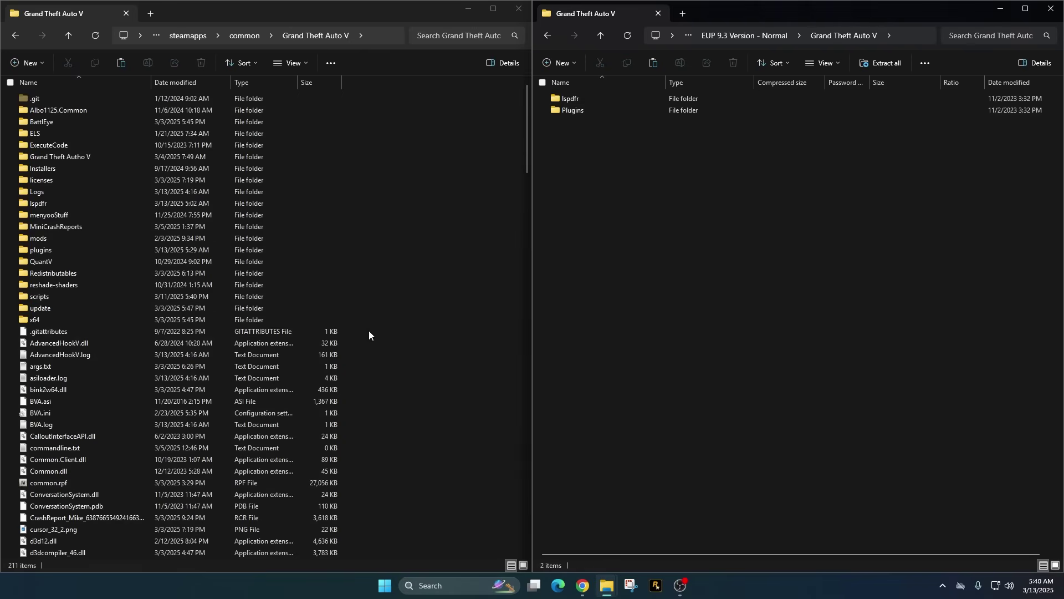
pyautogui.moveTo(618, 147); pyautogui.dragTo(443, 448)
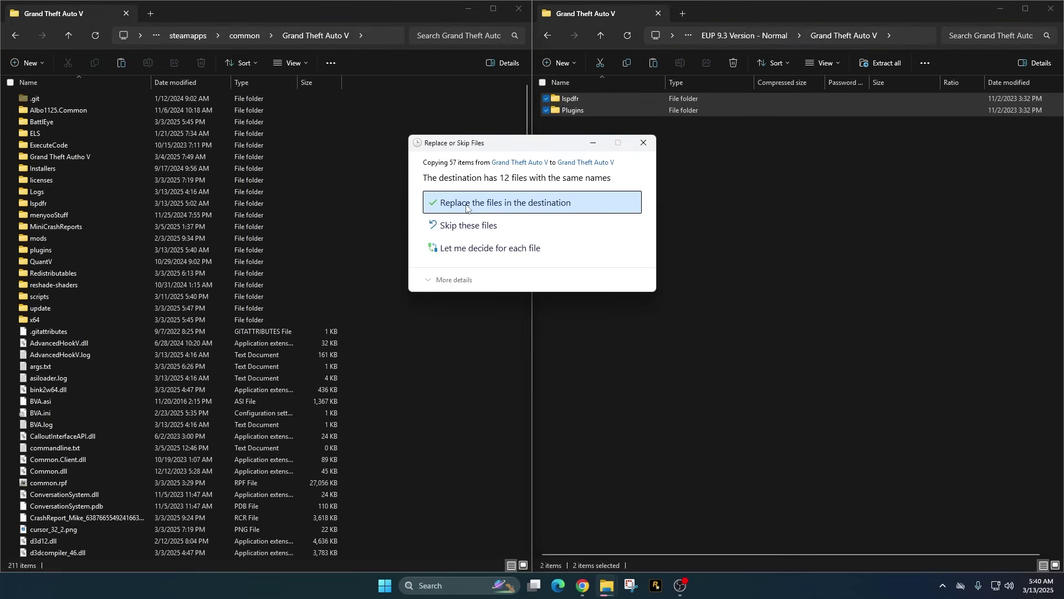
pyautogui.click(467, 212)
# Maximize the Grand Theft Auto V folder window and open plugins > LSPDFR > UltimateBackup to check the replaced XML files
pyautogui.press('super+Up')
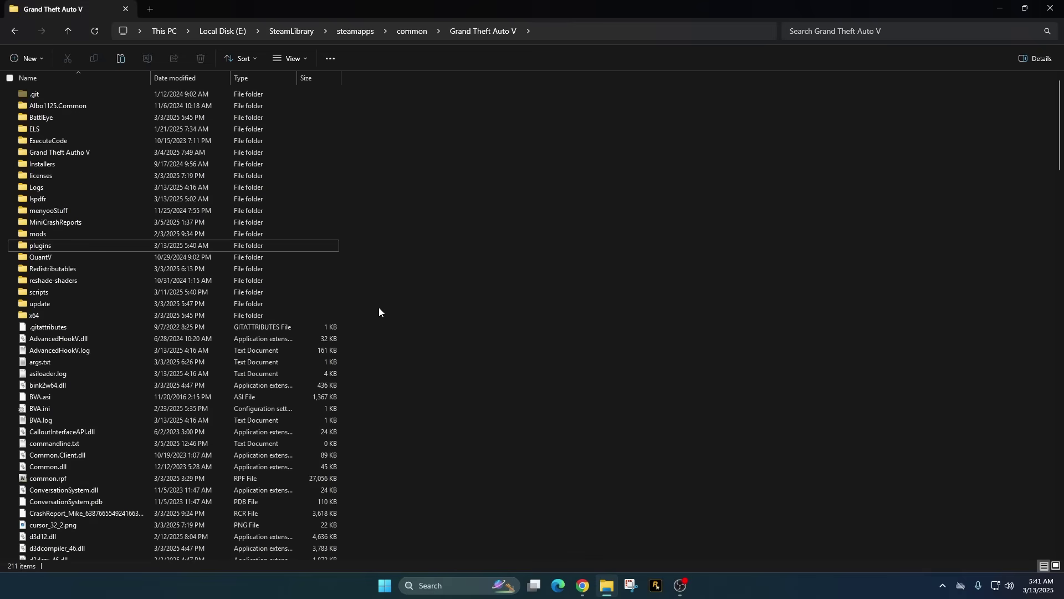
pyautogui.doubleClick(49, 245)
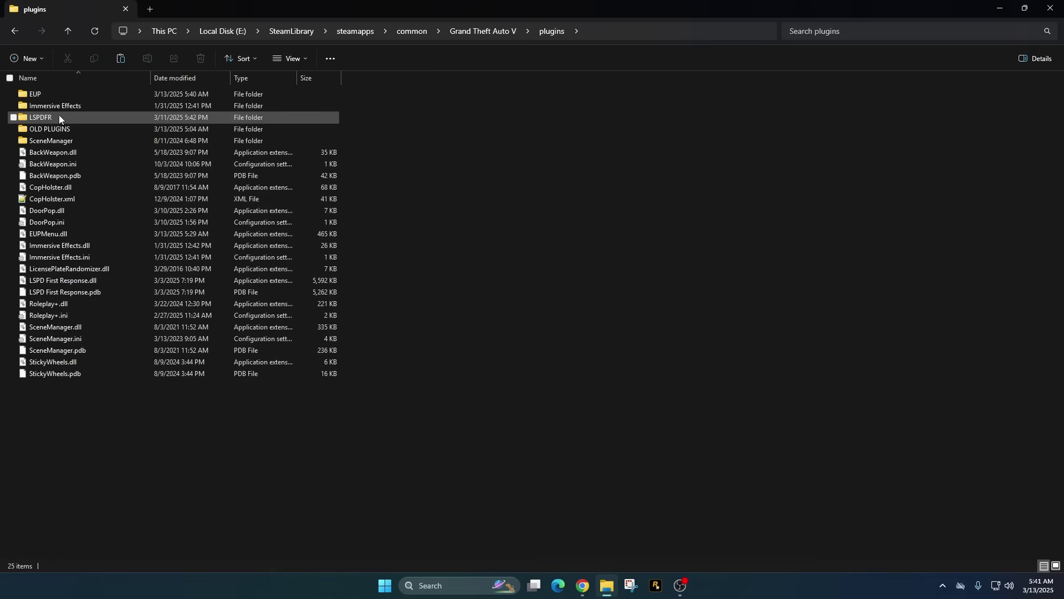
pyautogui.doubleClick(45, 116)
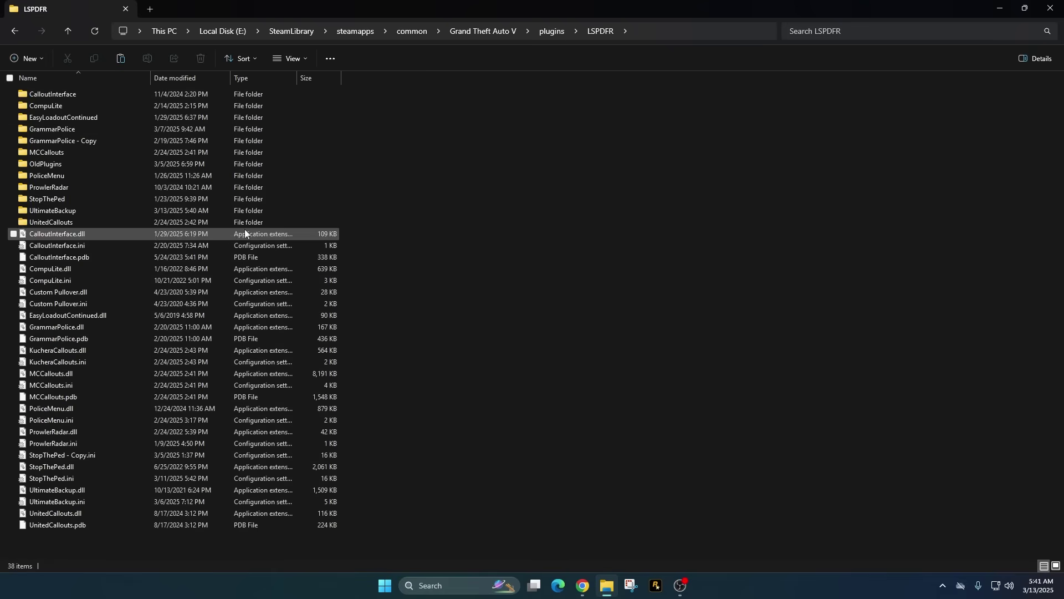
pyautogui.doubleClick(64, 211)
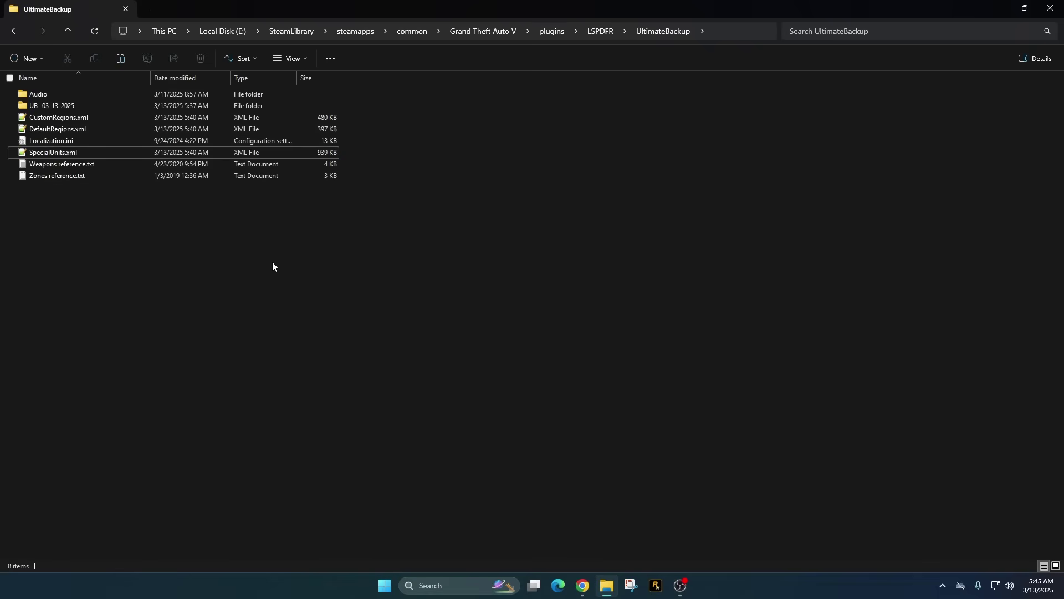
# Open SpecialUnits.xml in Notepad++ and examine its notes and the Air Ambulance unit definition
pyautogui.click(53, 153)
pyautogui.rightClick(53, 153)
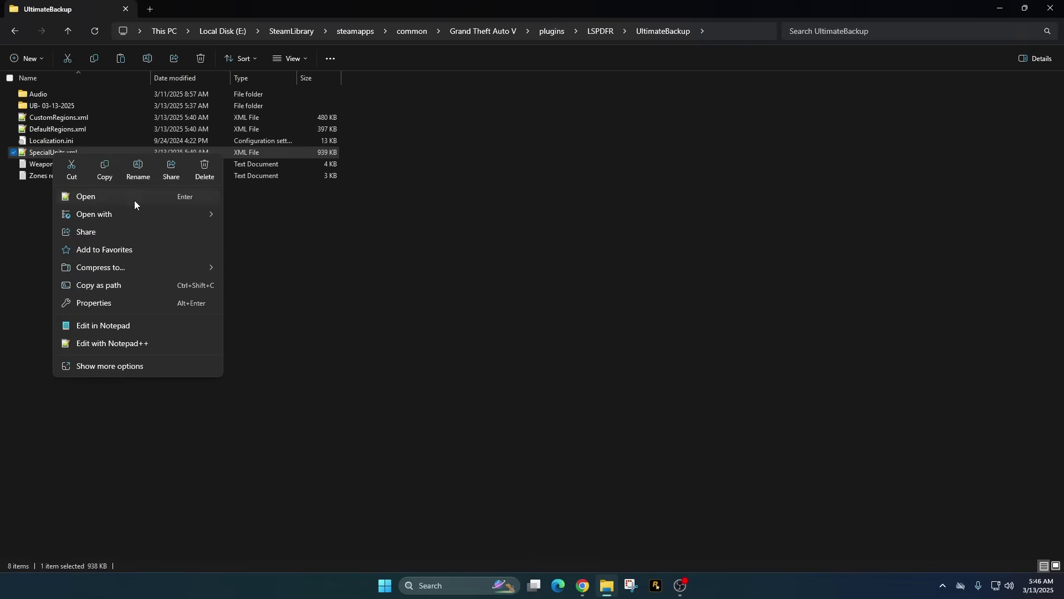
pyautogui.moveTo(103, 215)
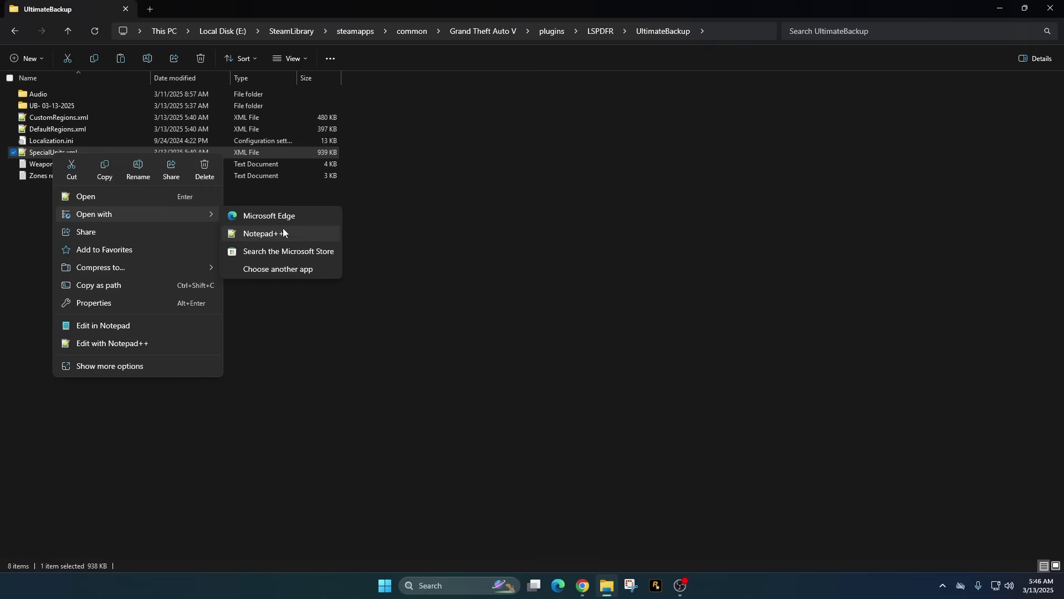
pyautogui.click(530, 261)
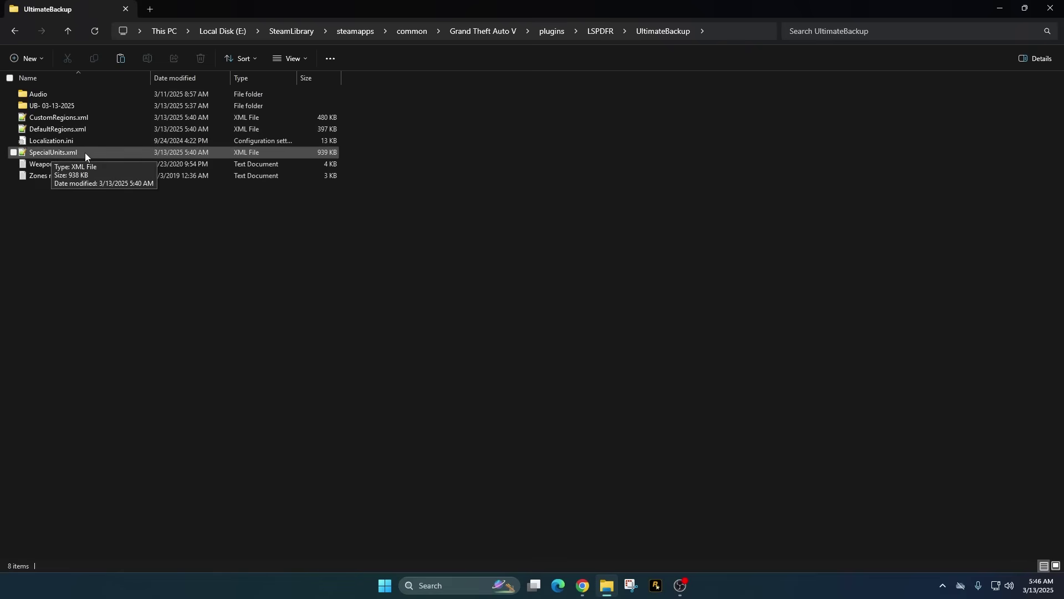
pyautogui.doubleClick(56, 151)
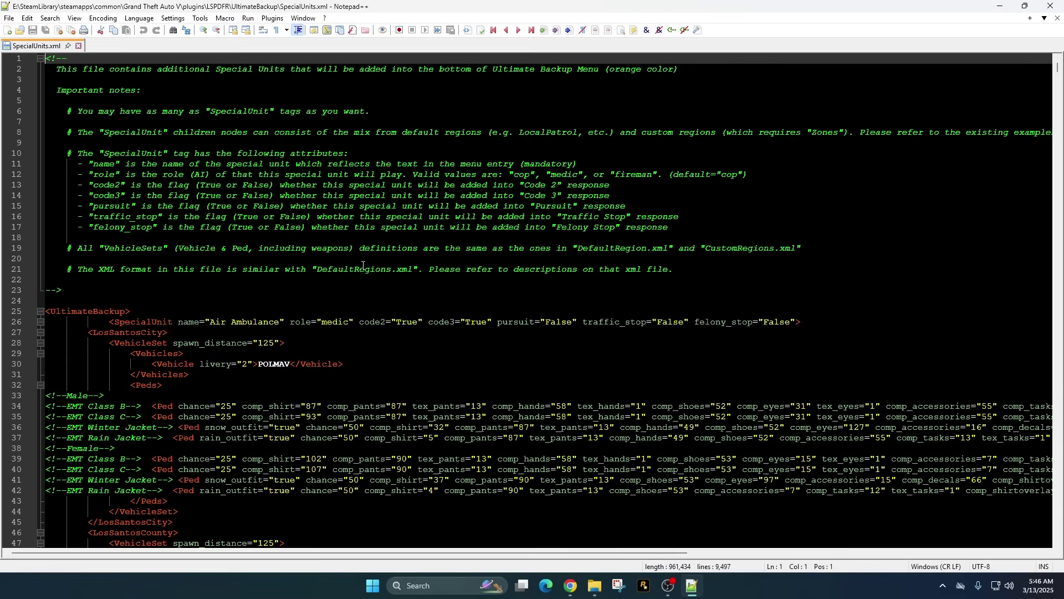
pyautogui.scroll(-2, 273, 230)
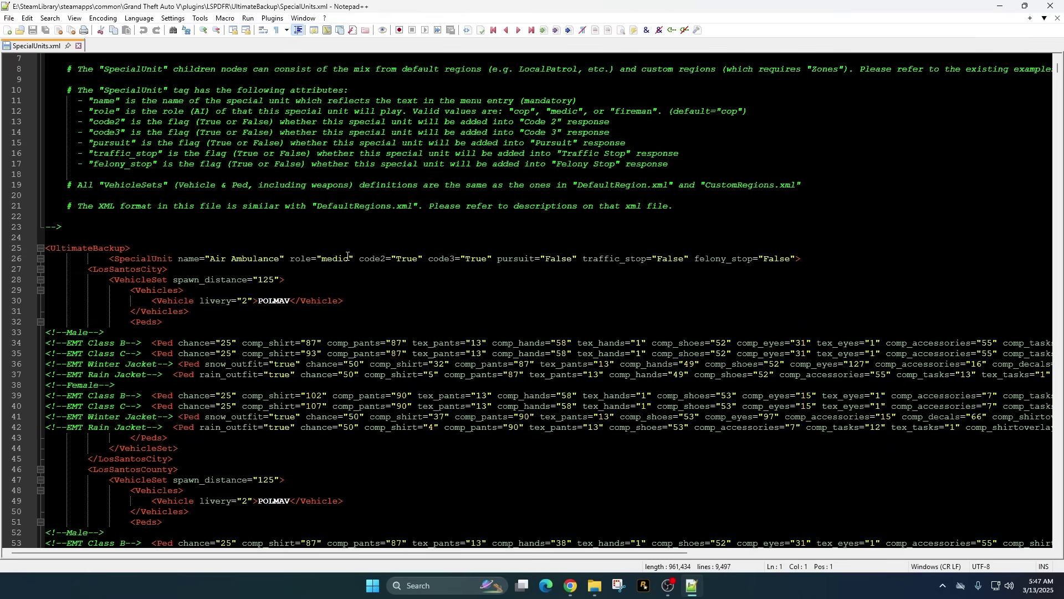
# Rename the Air Ambulance special unit on line 26 of SpecialUnits.xml as MEDEVAC
pyautogui.scroll(-1, 239, 283)
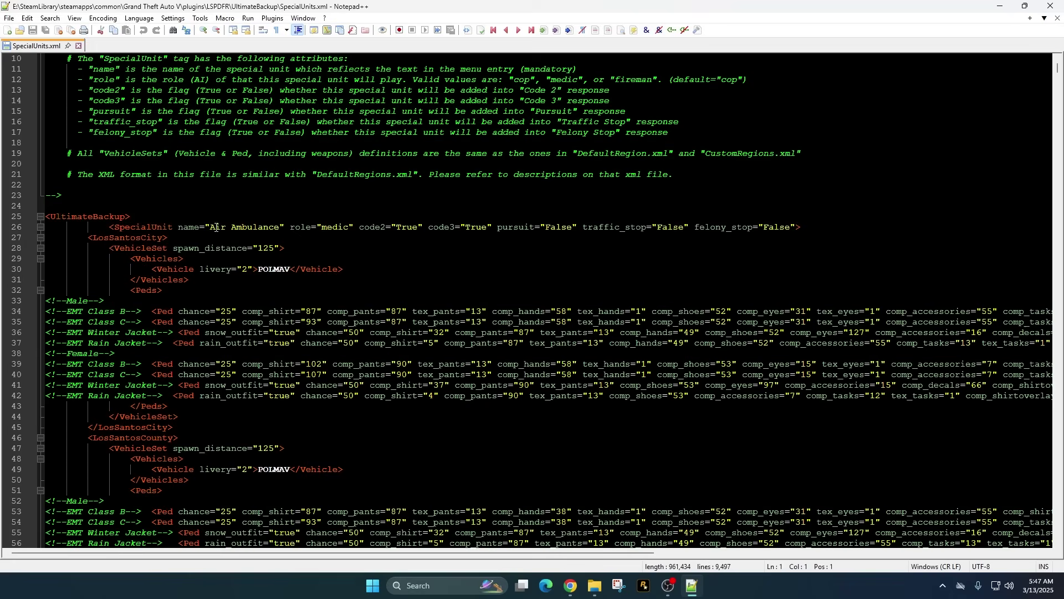
pyautogui.moveTo(209, 228); pyautogui.dragTo(283, 229)
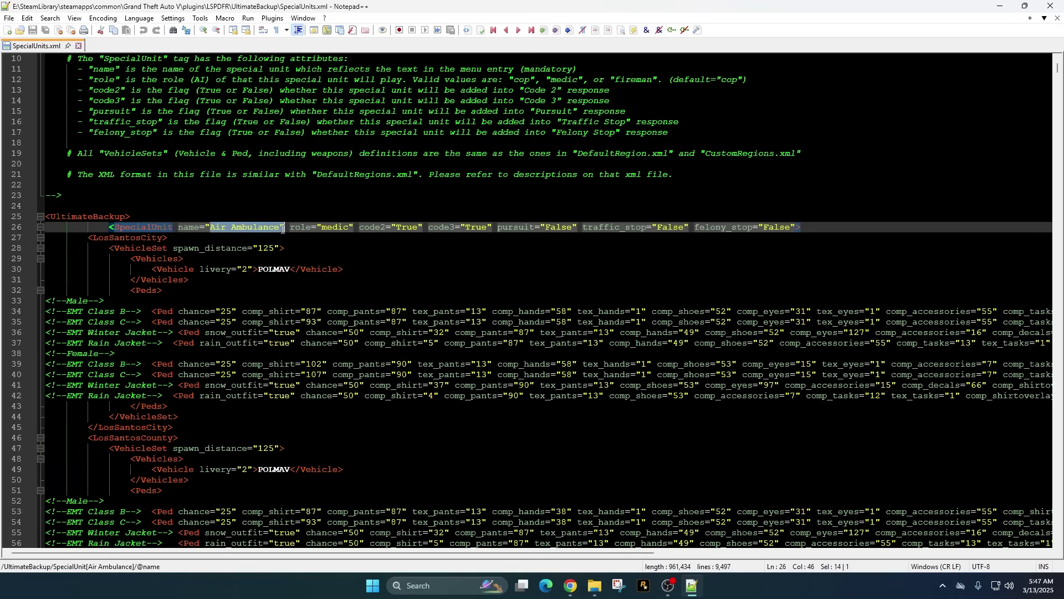
pyautogui.click(248, 221)
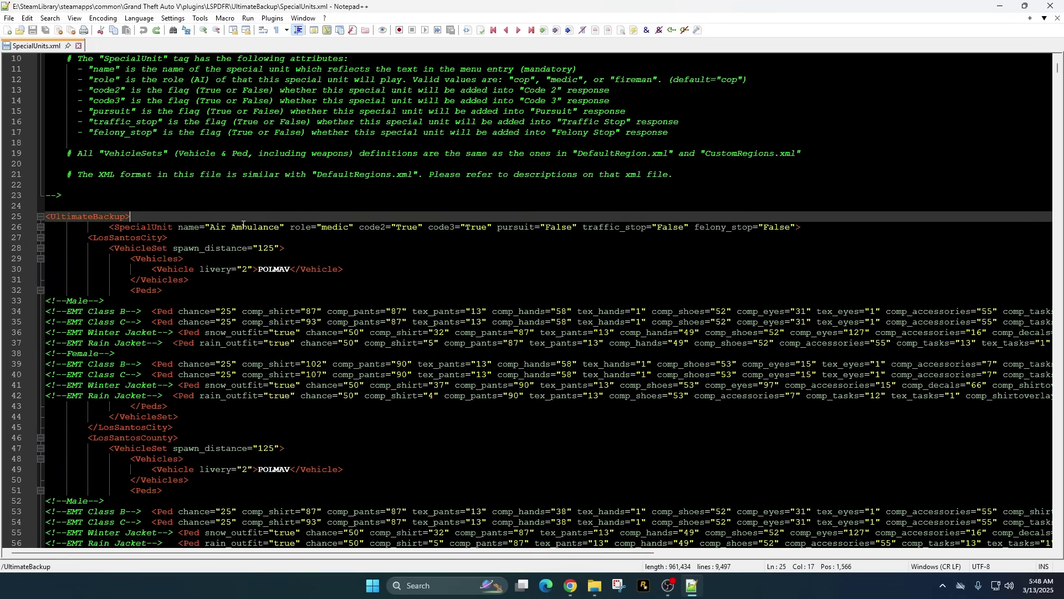
pyautogui.moveTo(209, 227); pyautogui.dragTo(282, 229)
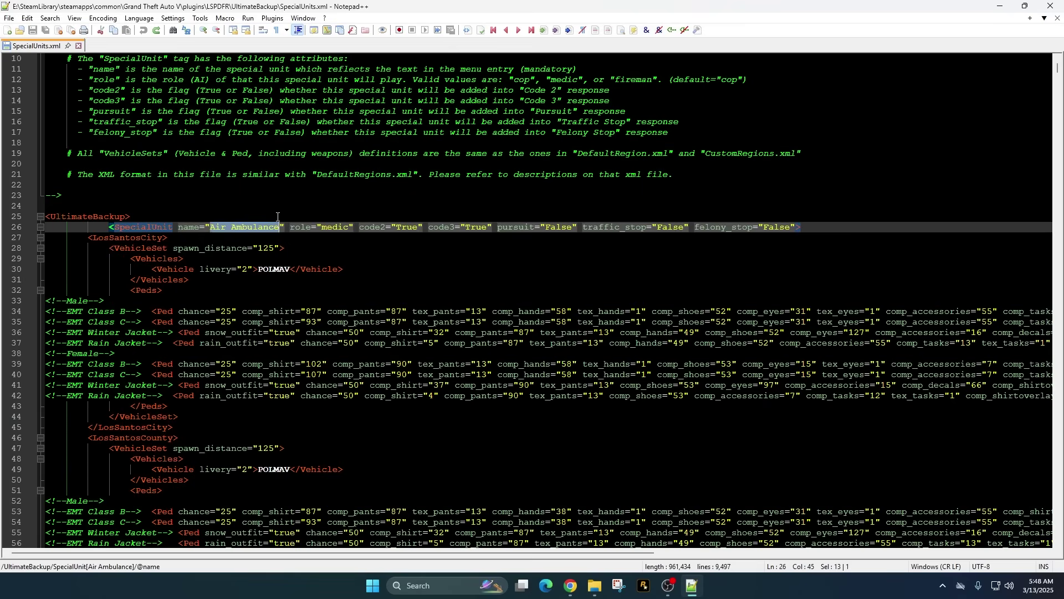
pyautogui.hotkey('ctrl', 'v')
pyautogui.scroll(-2, 278, 217)
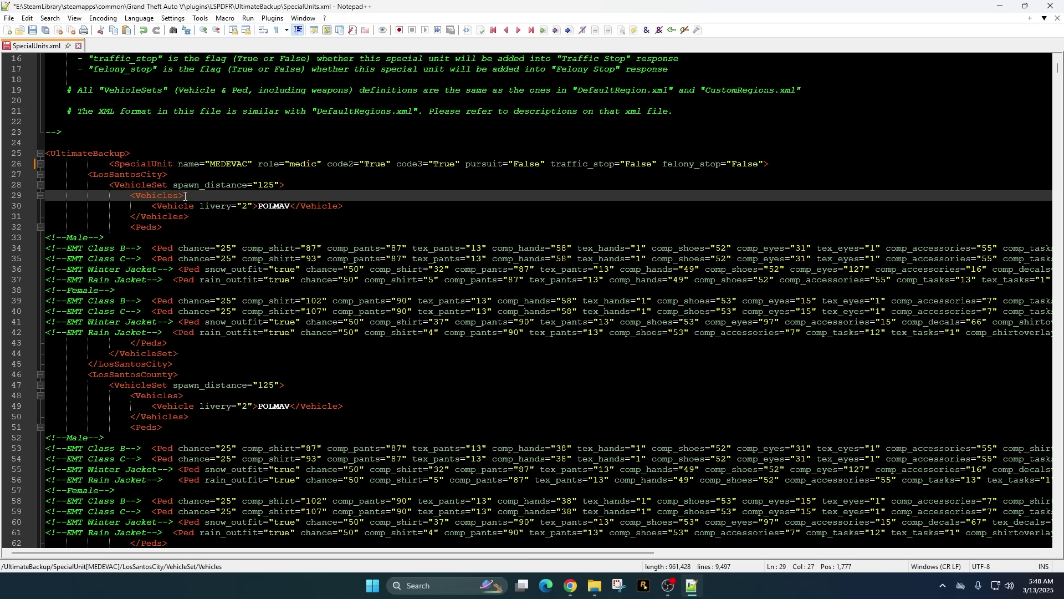
# Examine the MEDEVAC unit's name and its LosSantosCity vehicle model, livery value and male and female EMT ped entries
pyautogui.click(211, 164)
pyautogui.moveTo(251, 161); pyautogui.dragTo(247, 162)
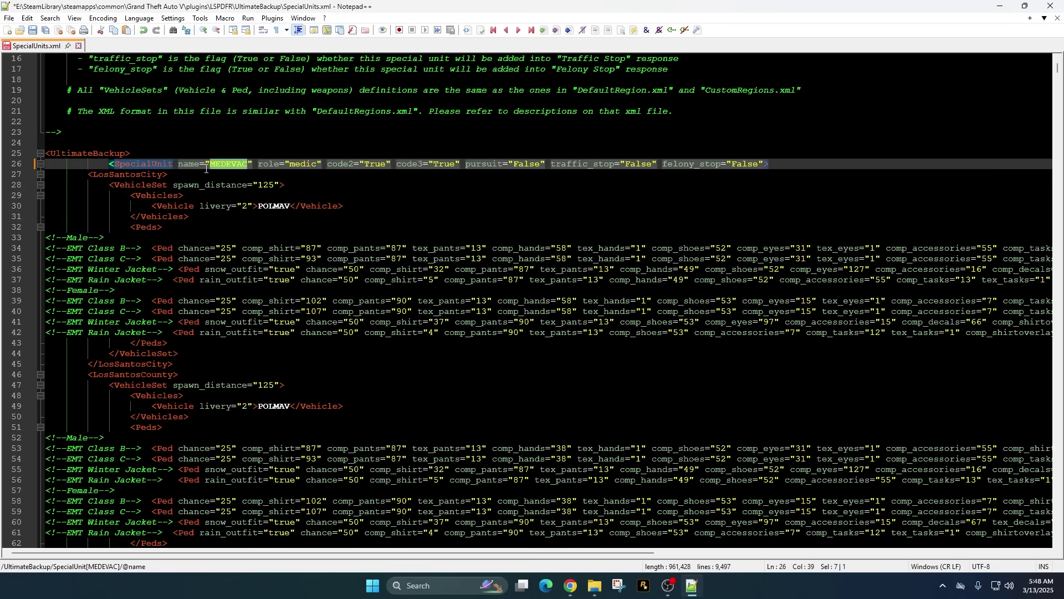
pyautogui.moveTo(310, 184); pyautogui.dragTo(227, 174)
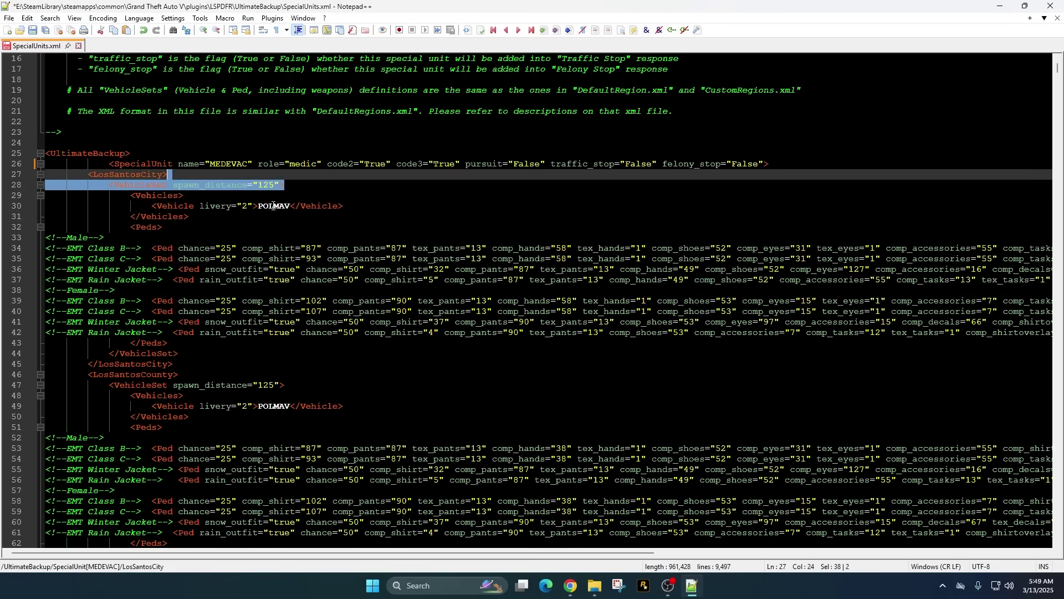
pyautogui.doubleClick(273, 206)
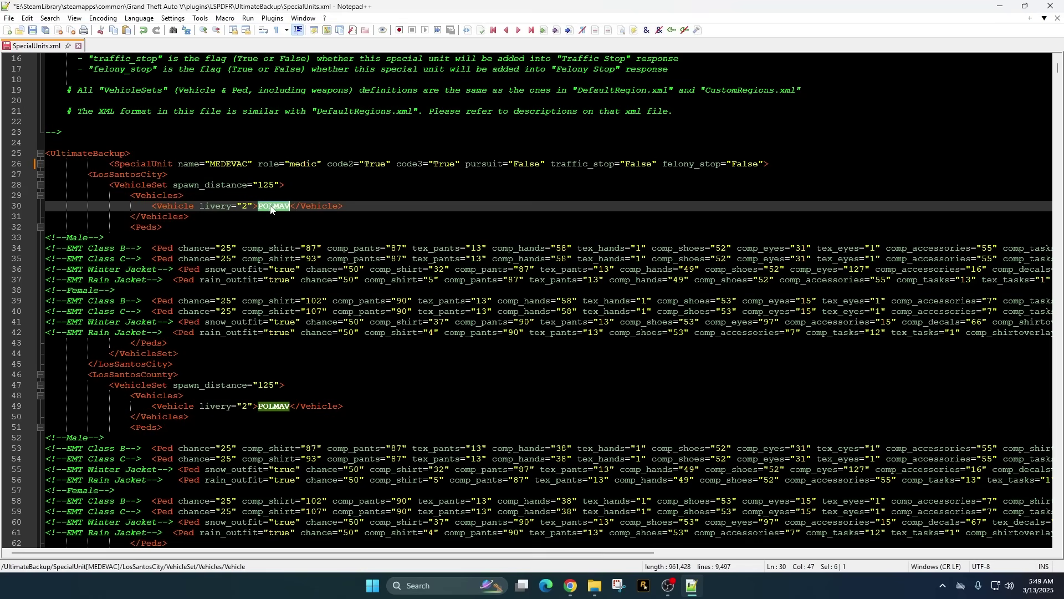
pyautogui.doubleClick(245, 205)
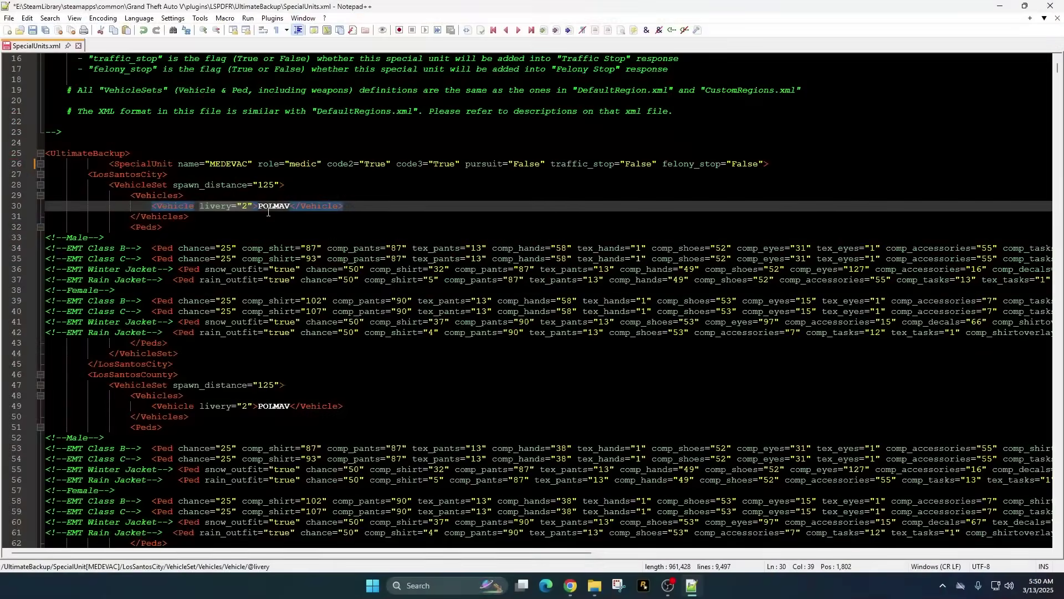
pyautogui.doubleClick(274, 207)
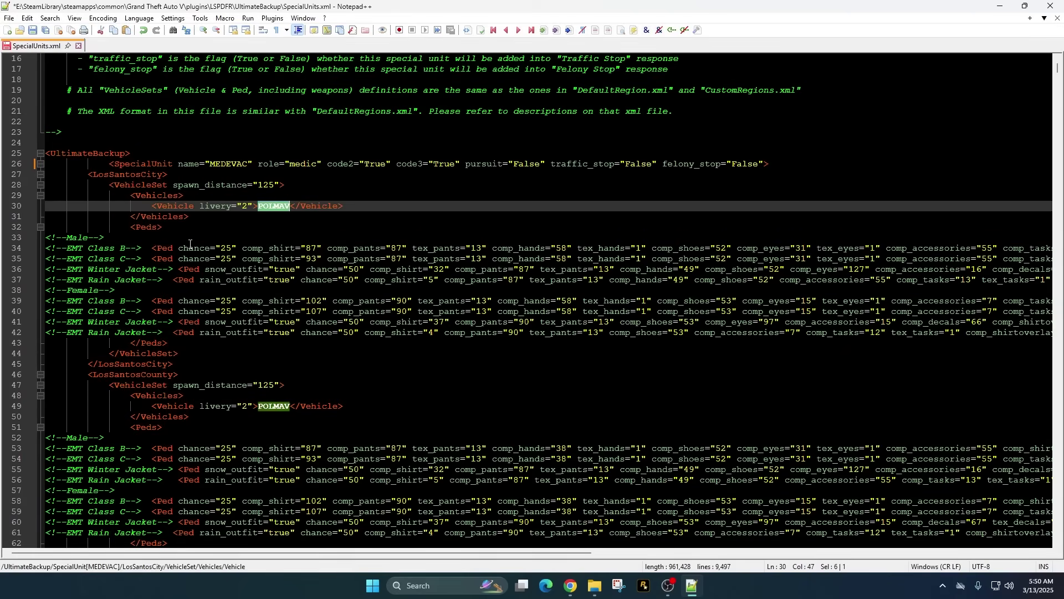
pyautogui.moveTo(56, 240); pyautogui.dragTo(536, 322)
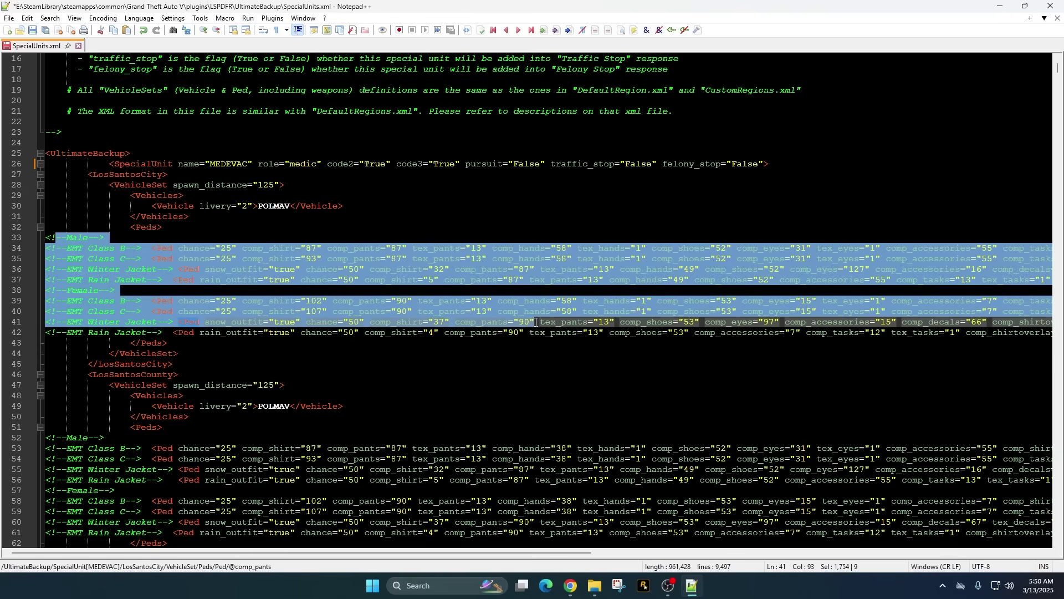